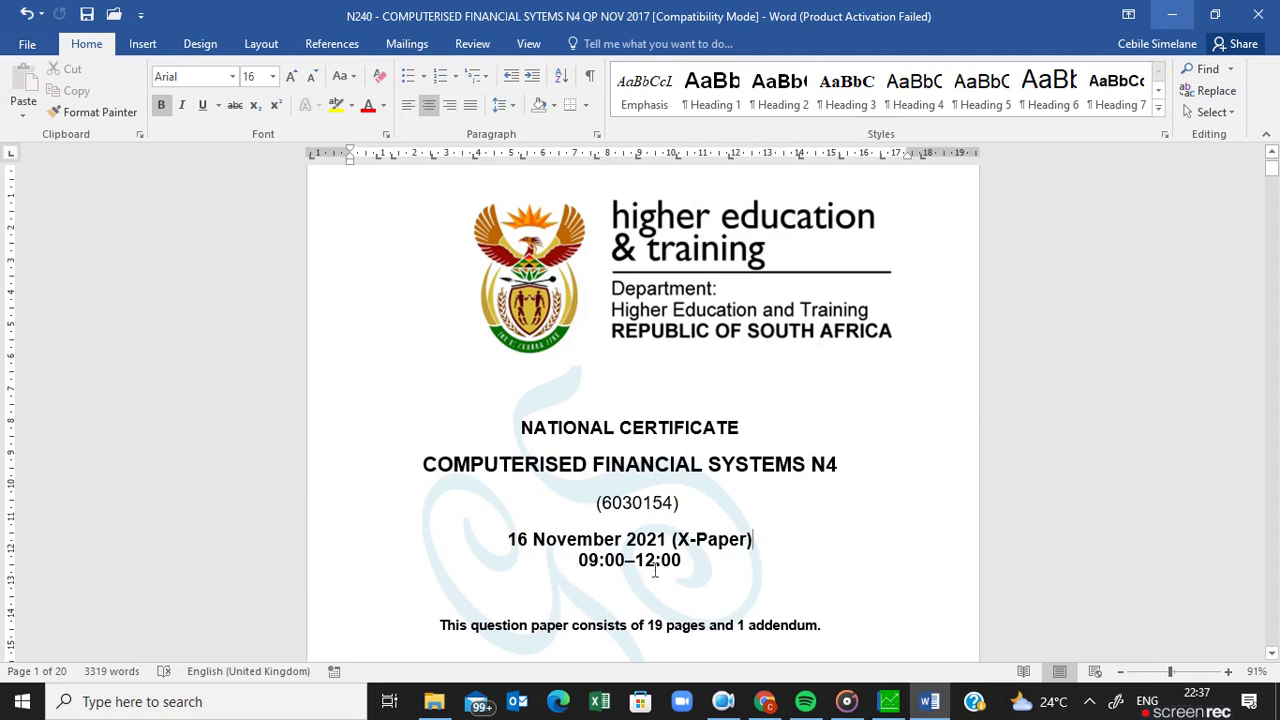
Step: Switch to Pastel and bring up the Process Supplier window with blank invoice SUP003
click(888, 701)
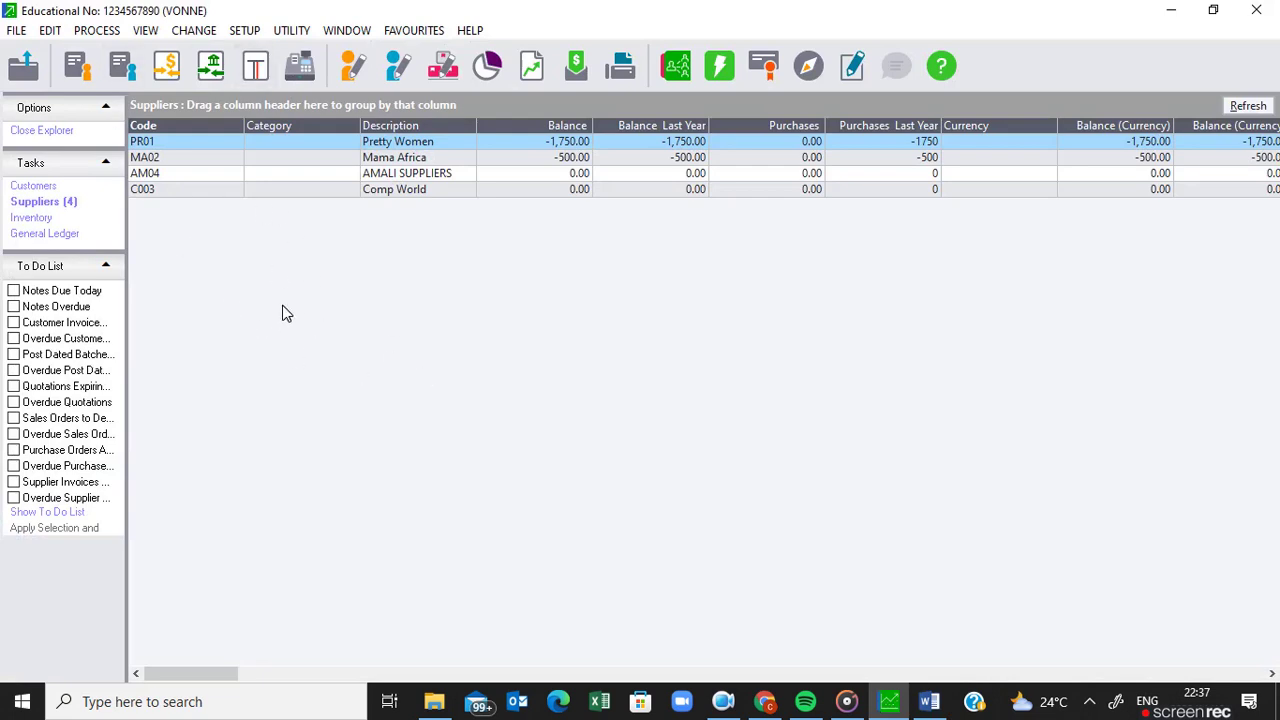
click(97, 30)
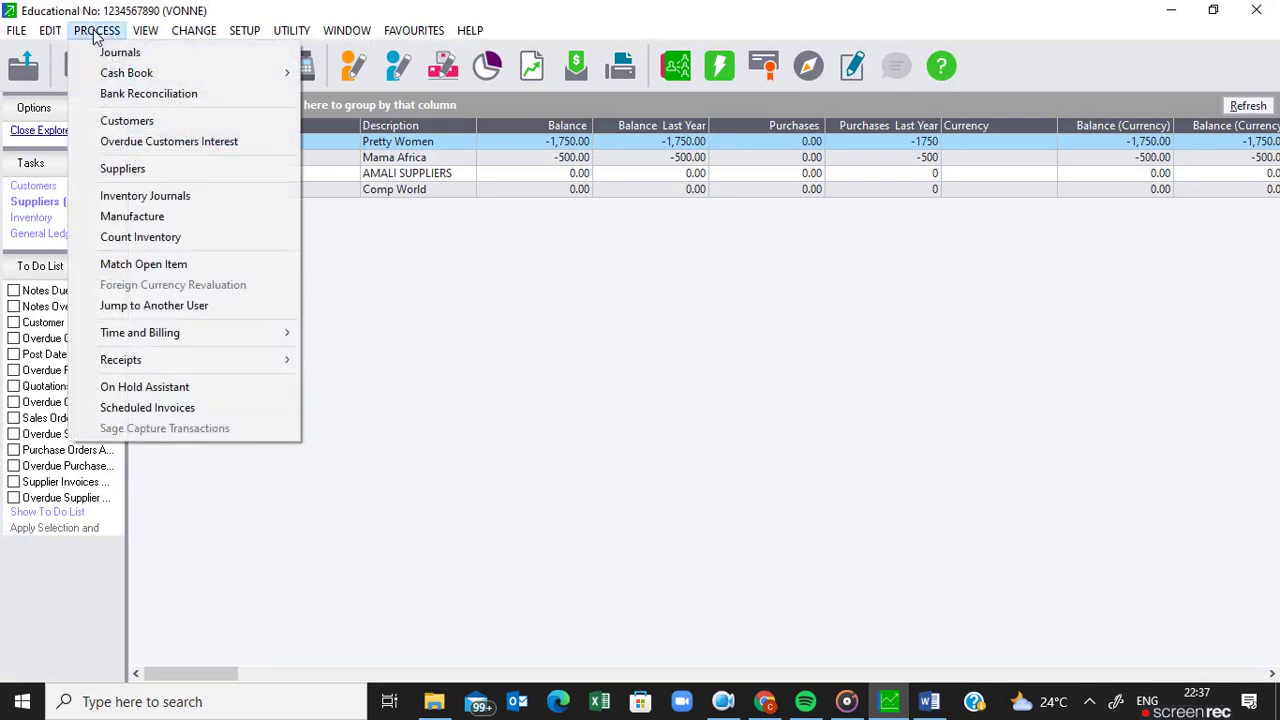
click(115, 170)
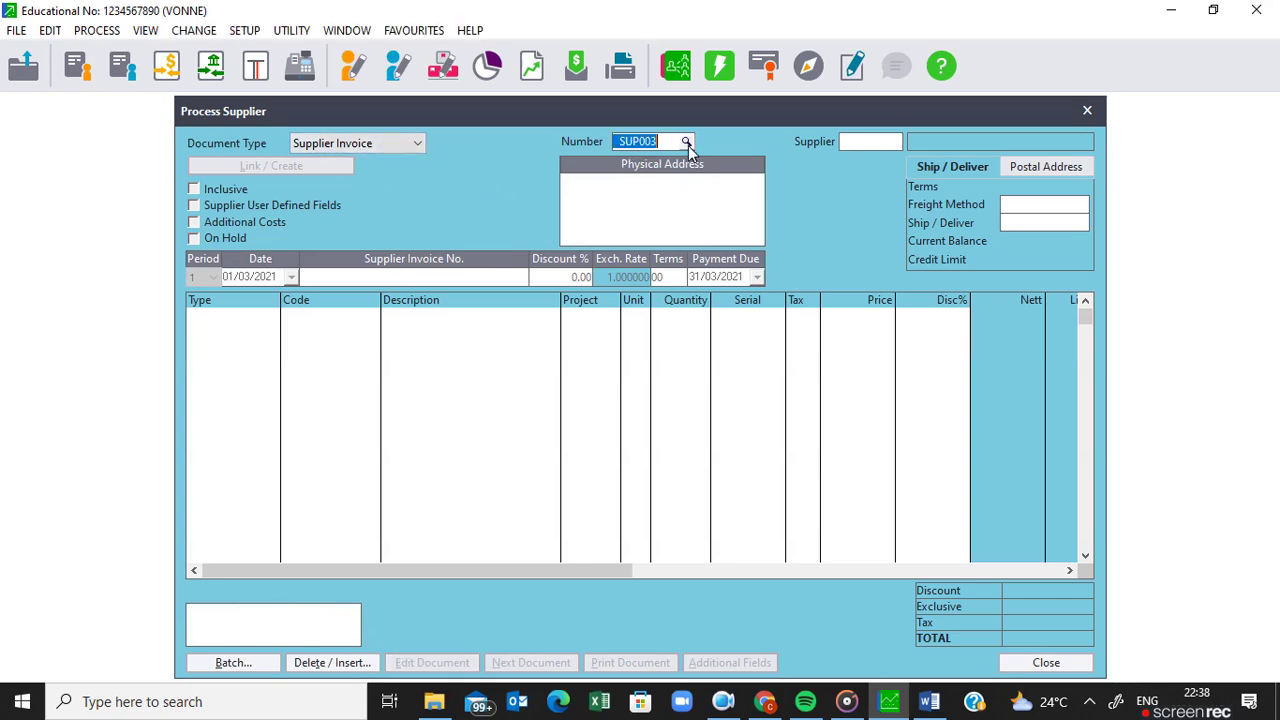
click(686, 142)
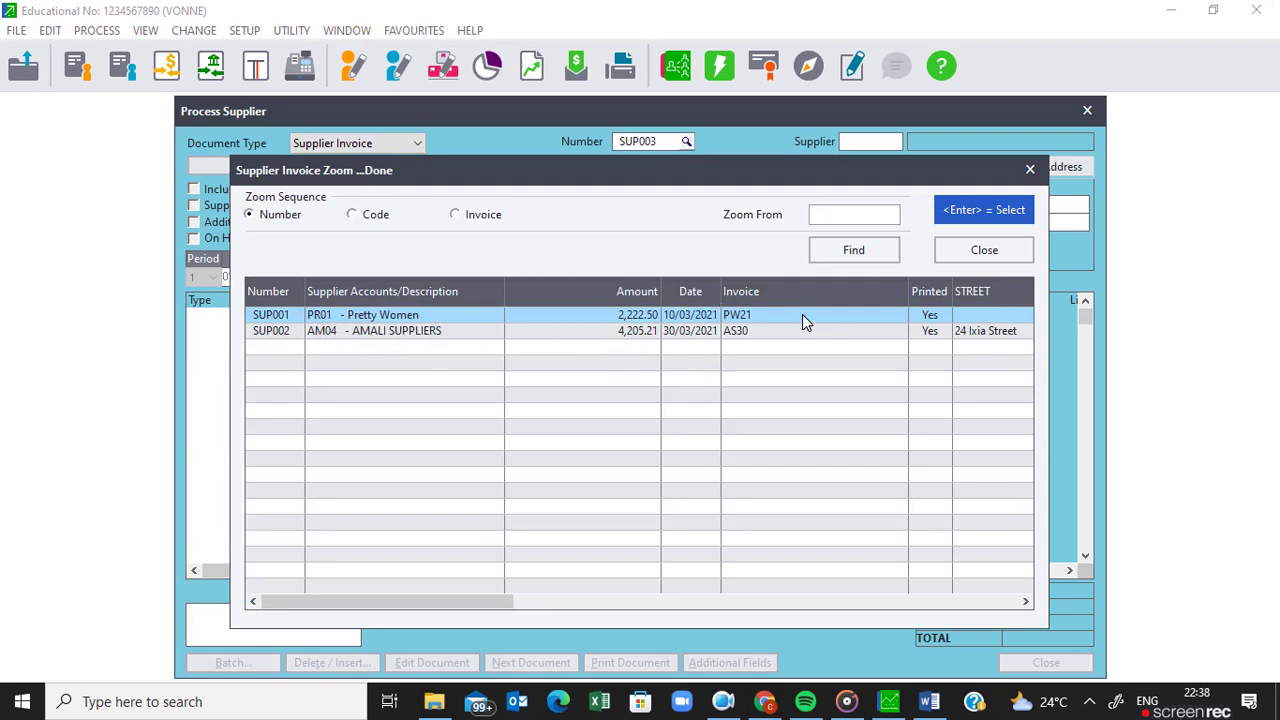
click(984, 250)
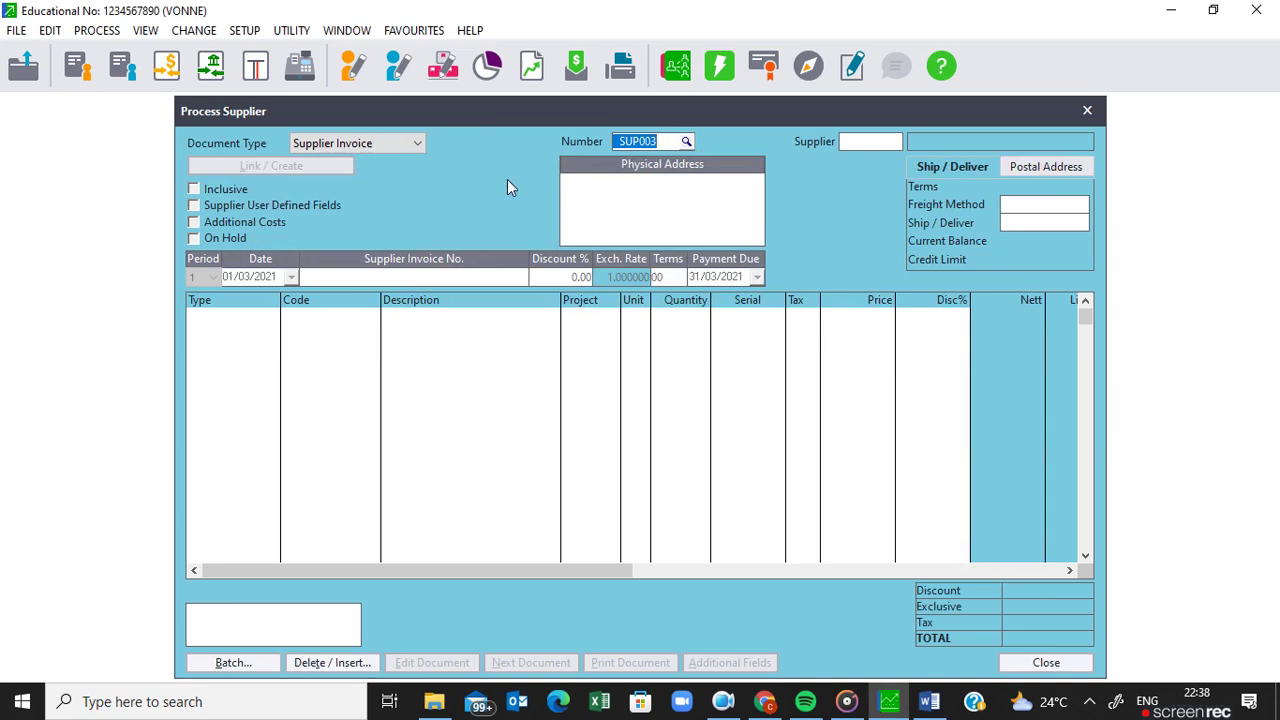
click(415, 142)
Step: Make the document a Debit Note for supplier PR01 Pretty Women
click(353, 189)
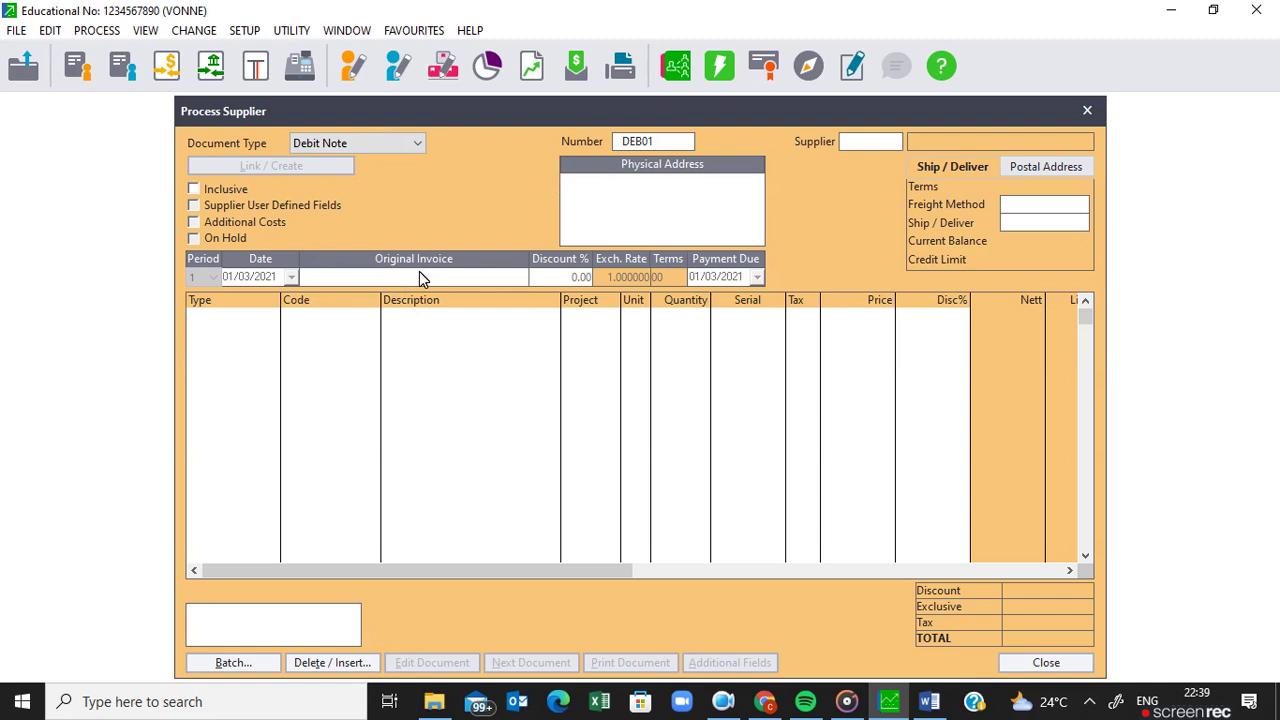
click(888, 138)
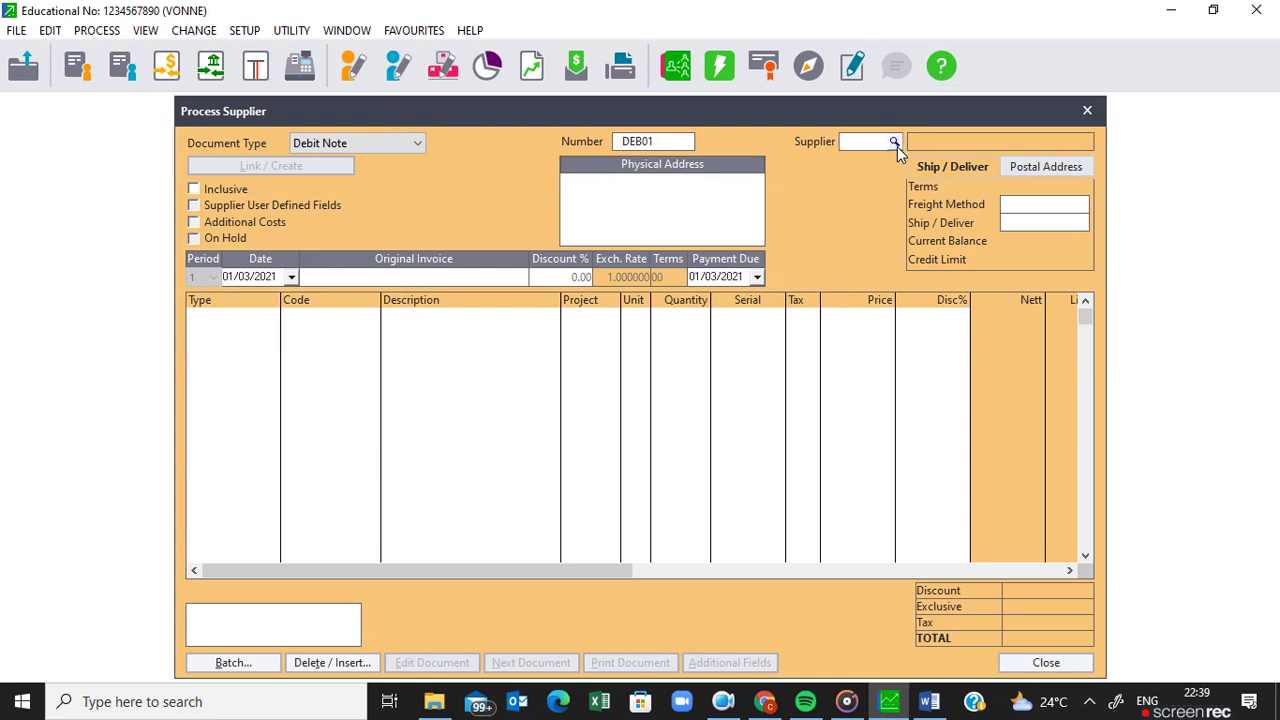
click(894, 143)
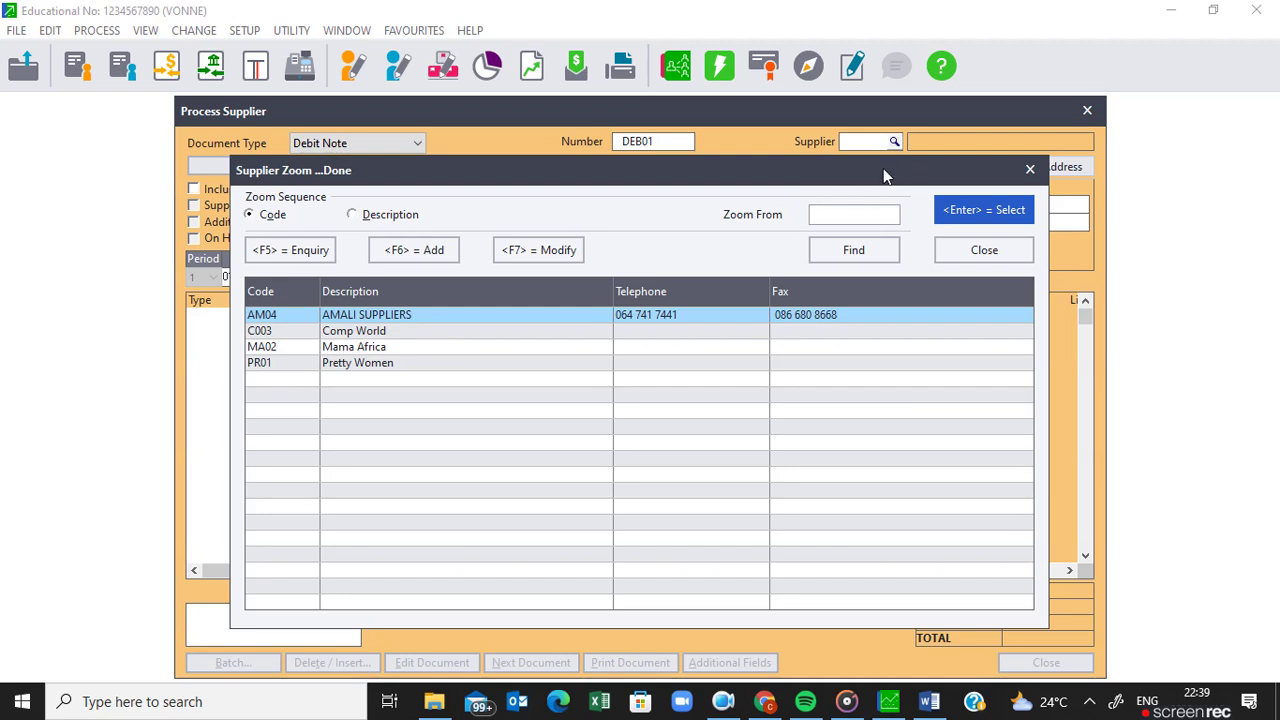
double_click(348, 366)
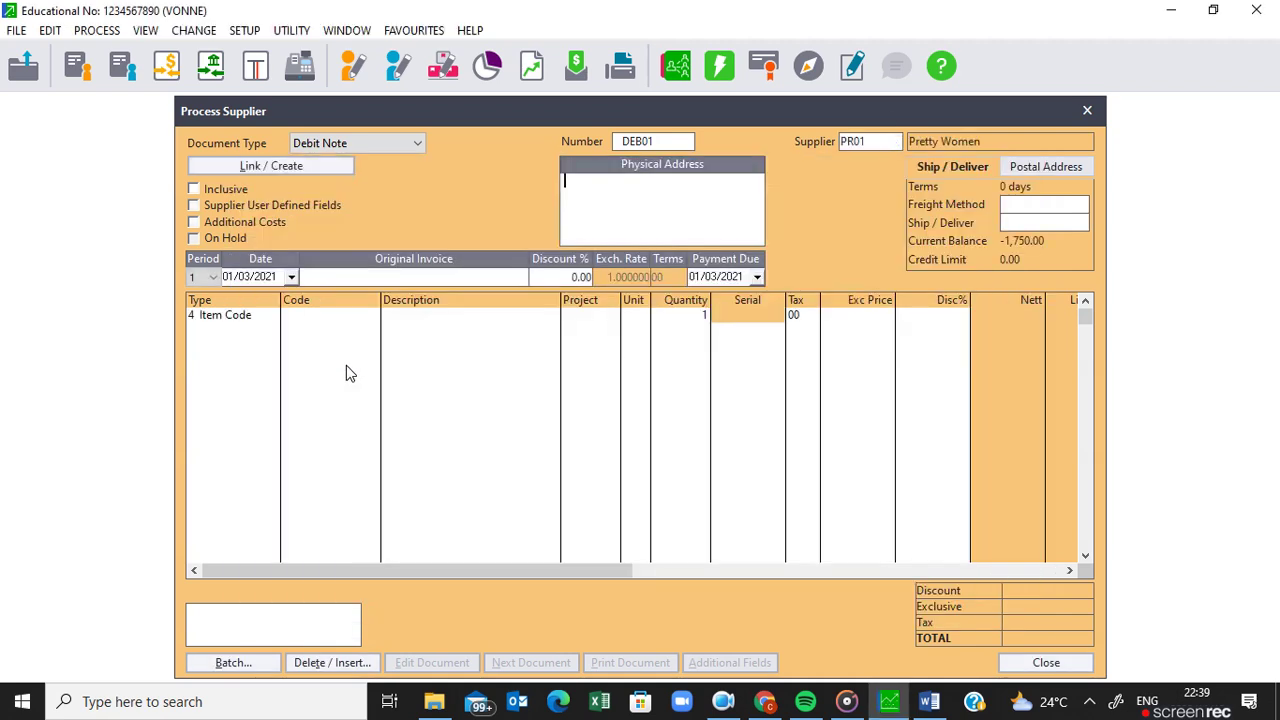
key(Tab)
key(Tab)
key(Tab)
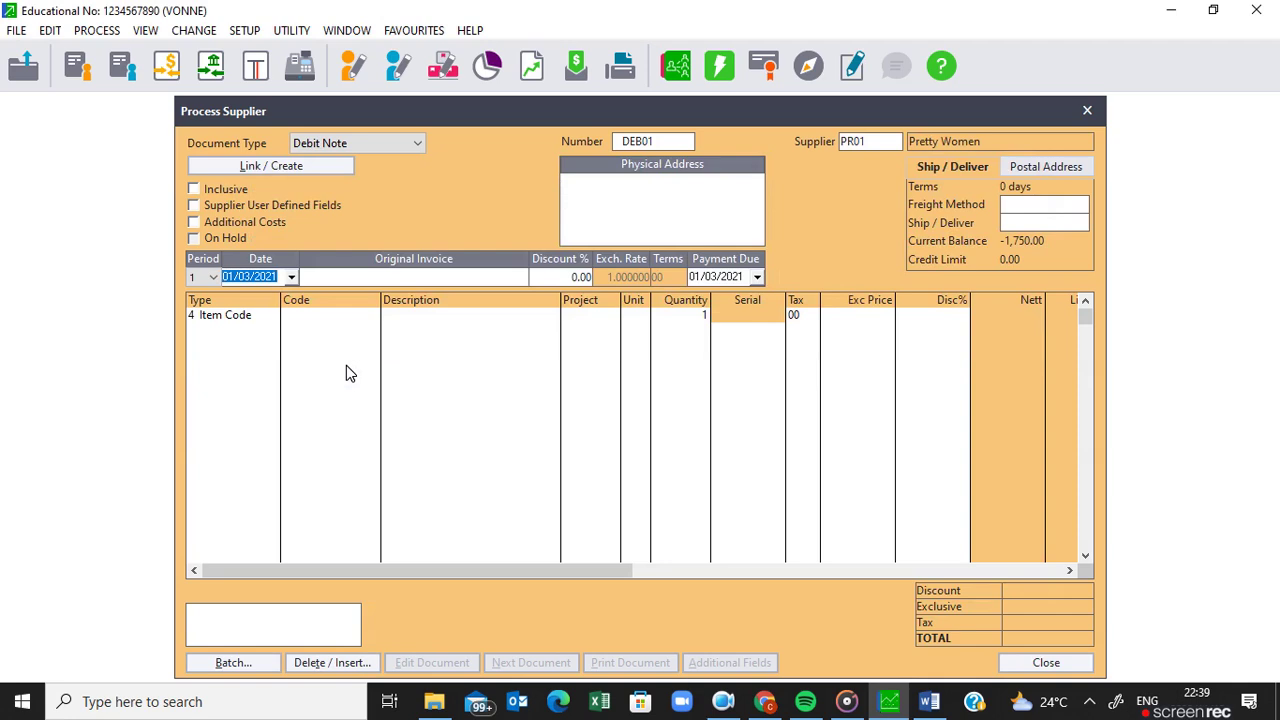
Step: Date the debit note 20/03/2021, with original invoice PW21 and a 5% discount
text(20)
key(Tab)
text(PW21)
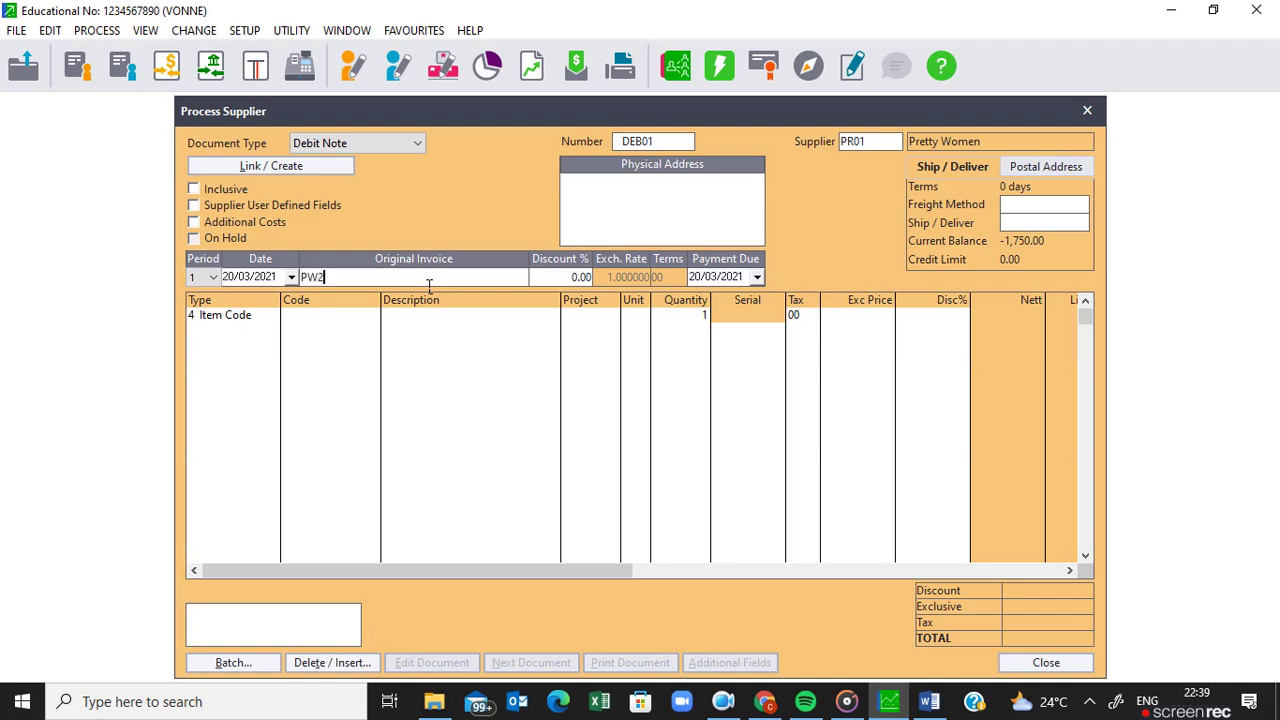
key(Tab)
key(Tab)
key(Tab)
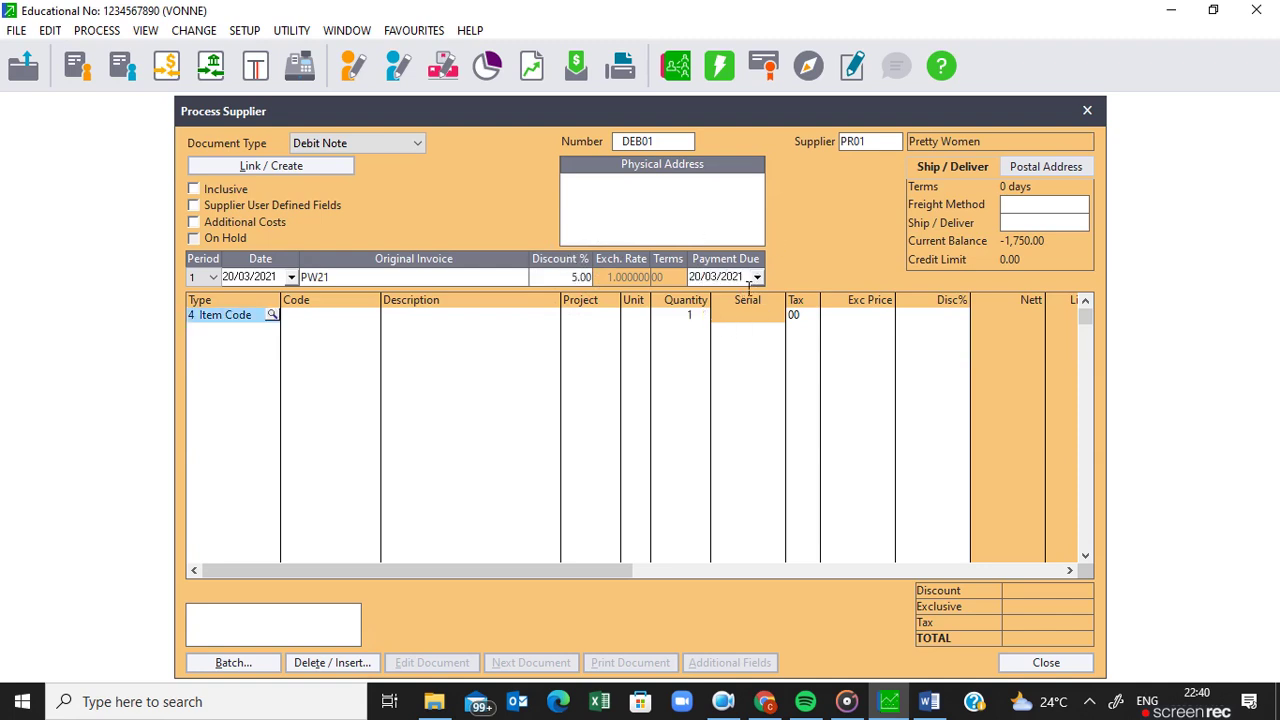
key(Tab)
key(Return)
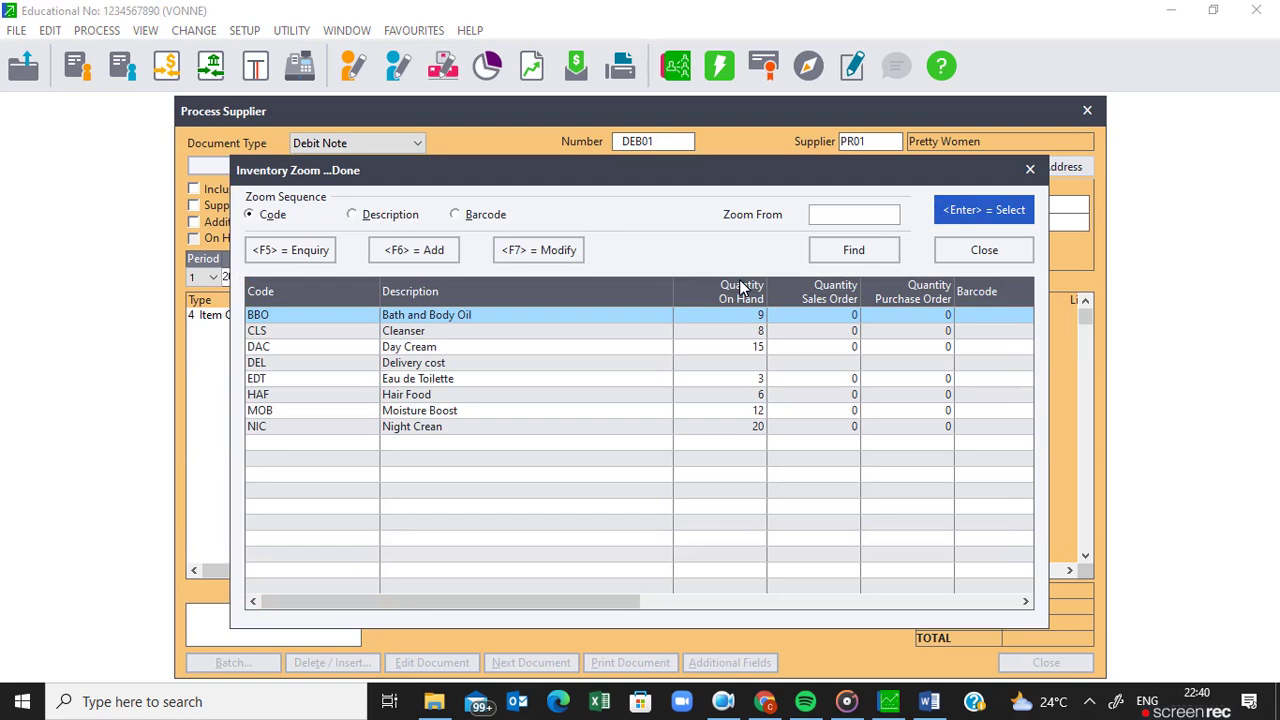
Step: Add a CLS Cleanser line for 2 units at 43.21 each
click(399, 336)
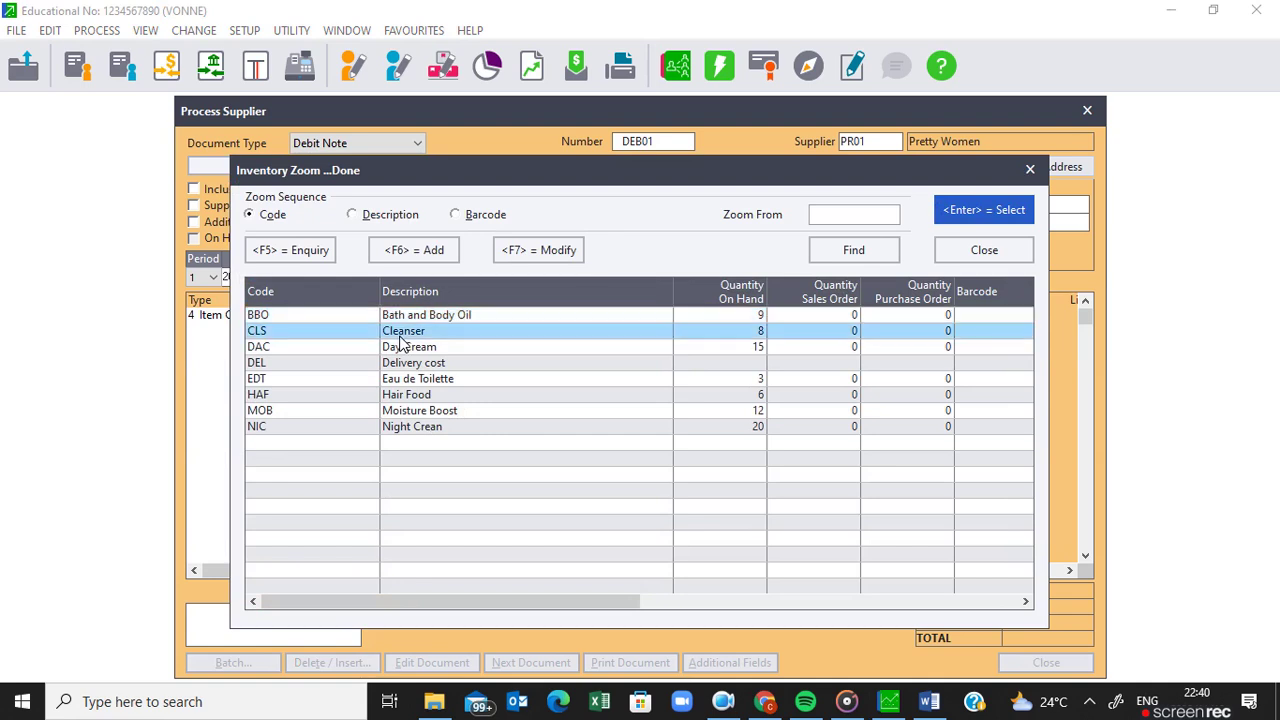
double_click(399, 336)
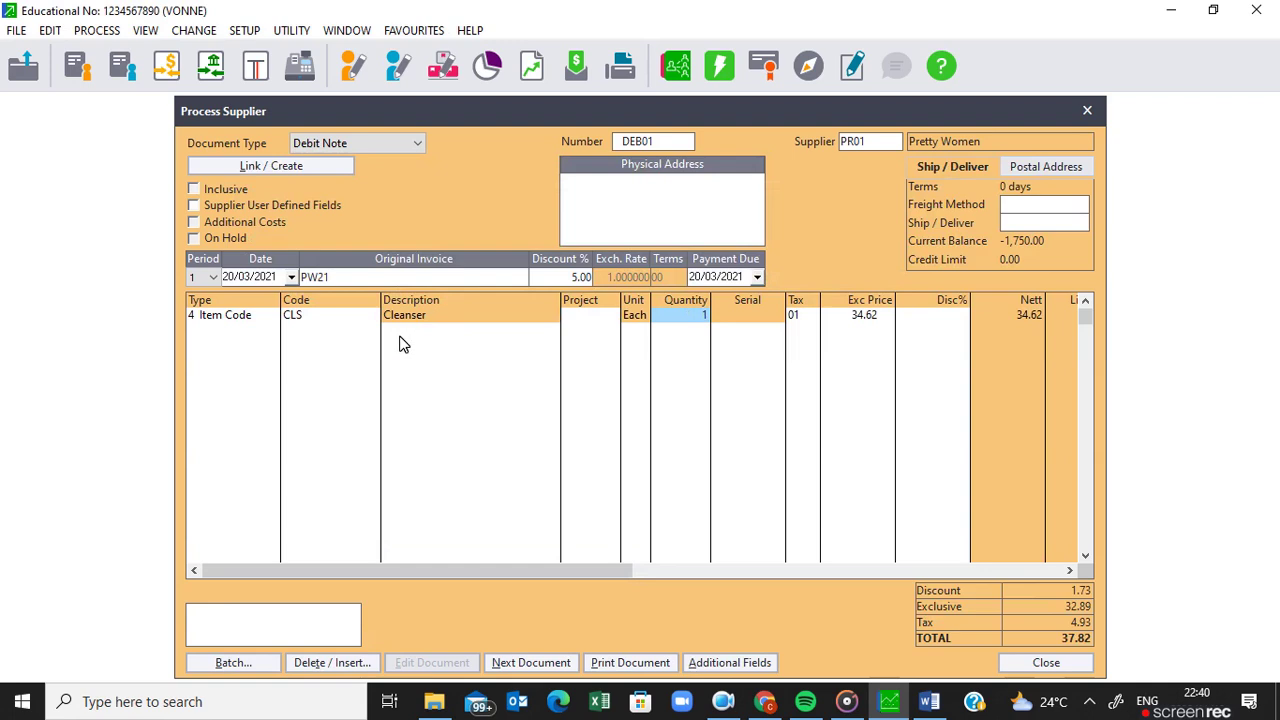
text(2)
key(Return)
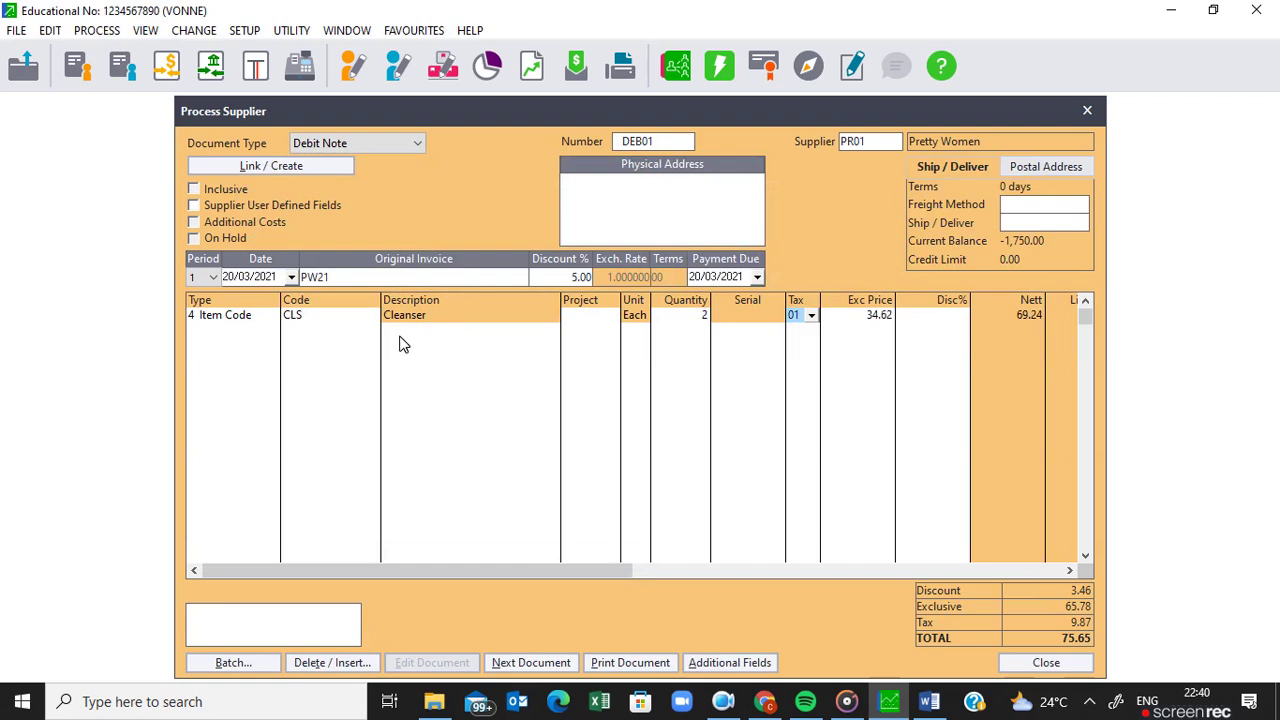
key(Return)
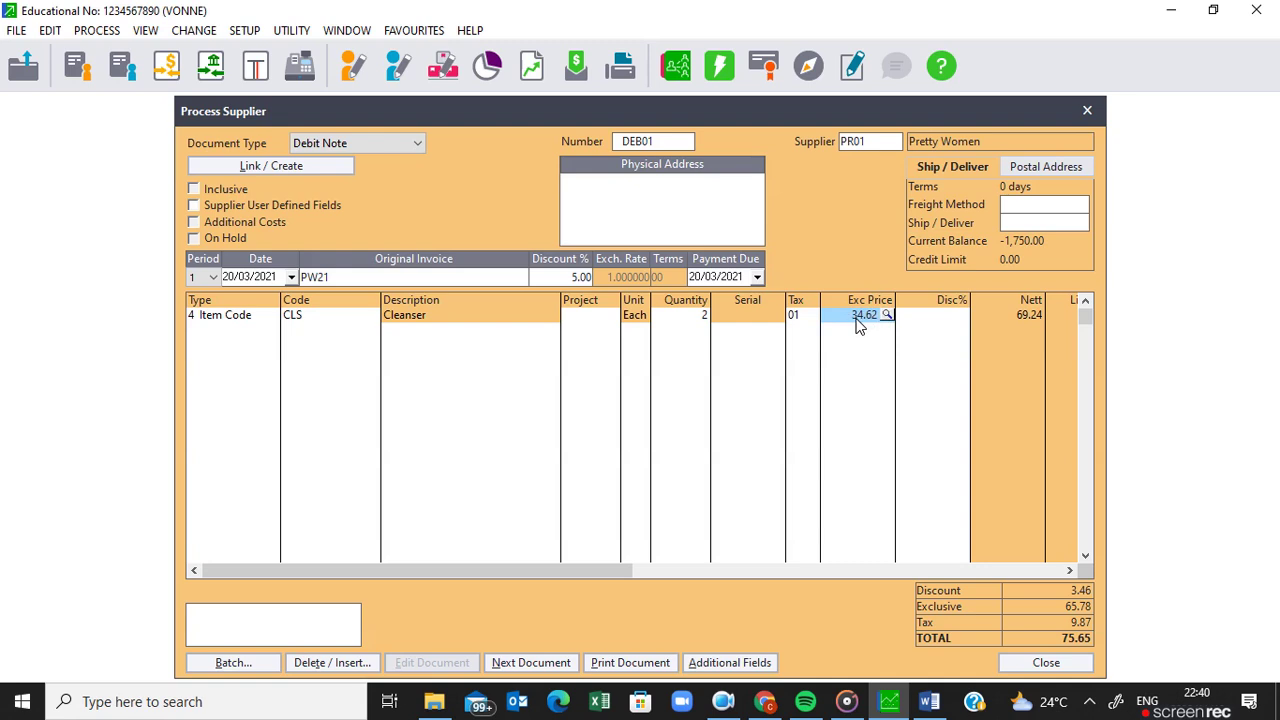
text(43.21)
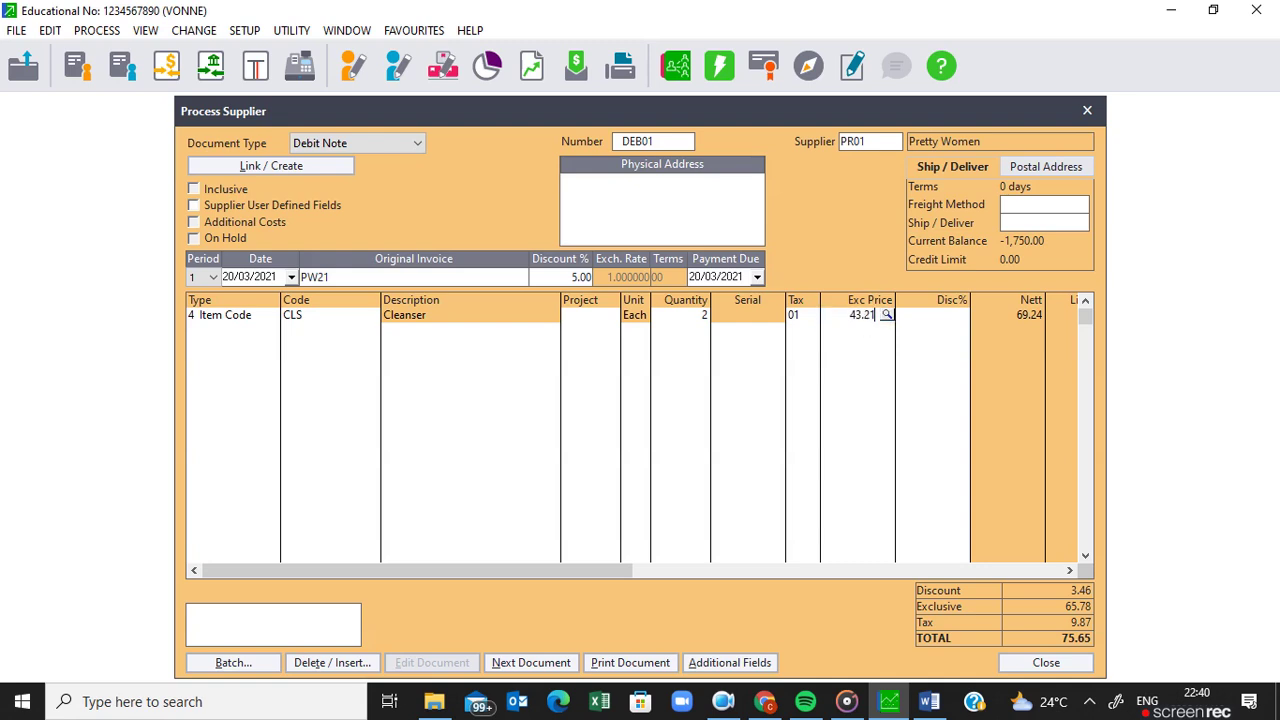
key(Tab)
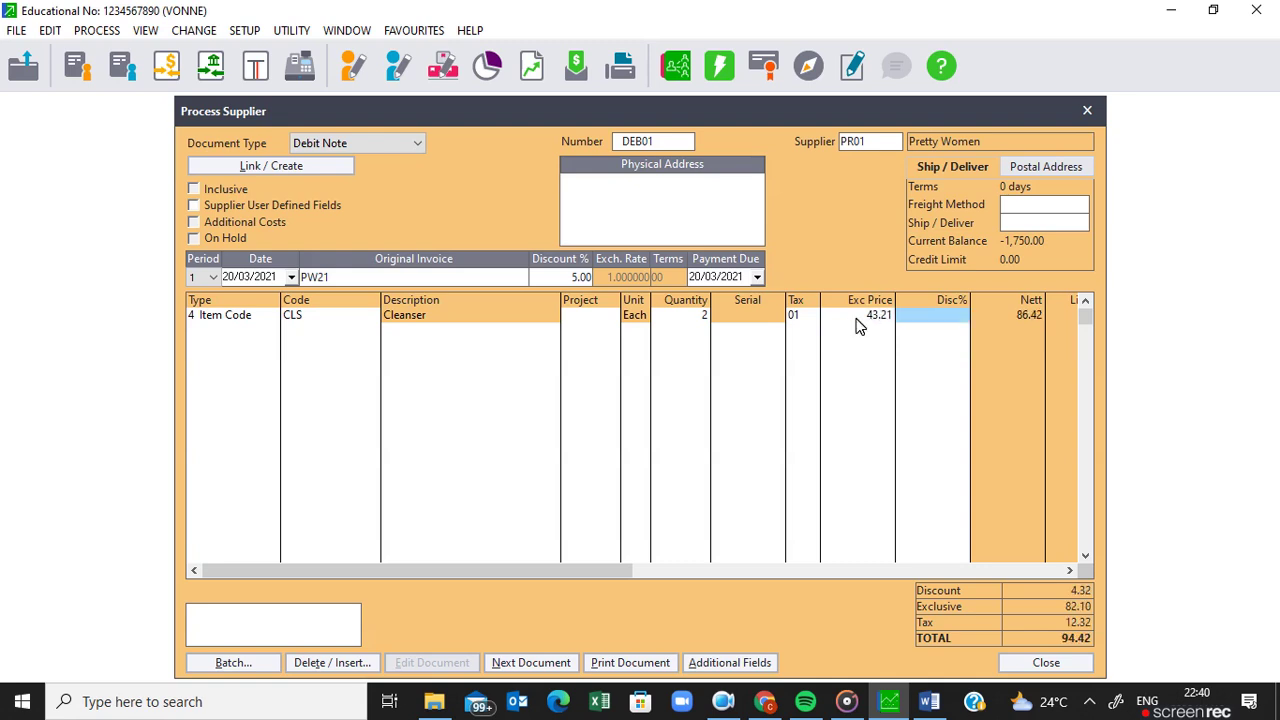
key(Tab)
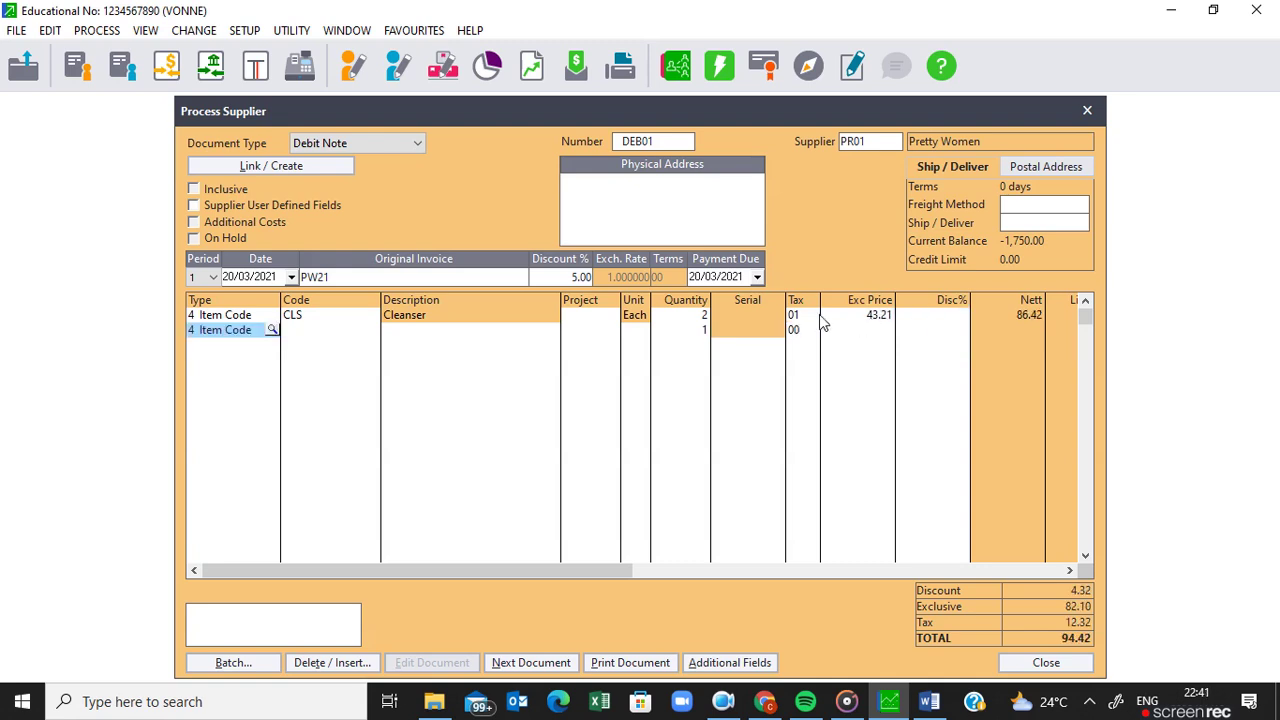
Step: Insert a Remarks line reading 'date expired' under the Cleanser line
click(271, 331)
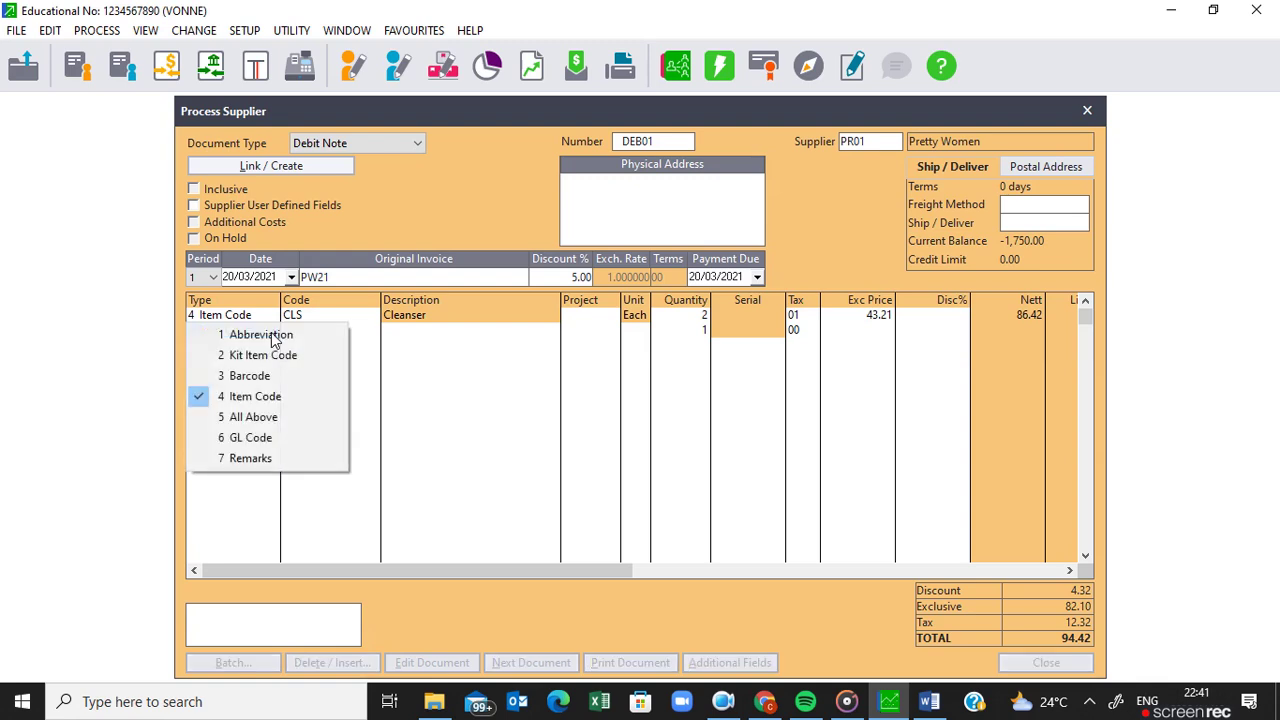
click(253, 460)
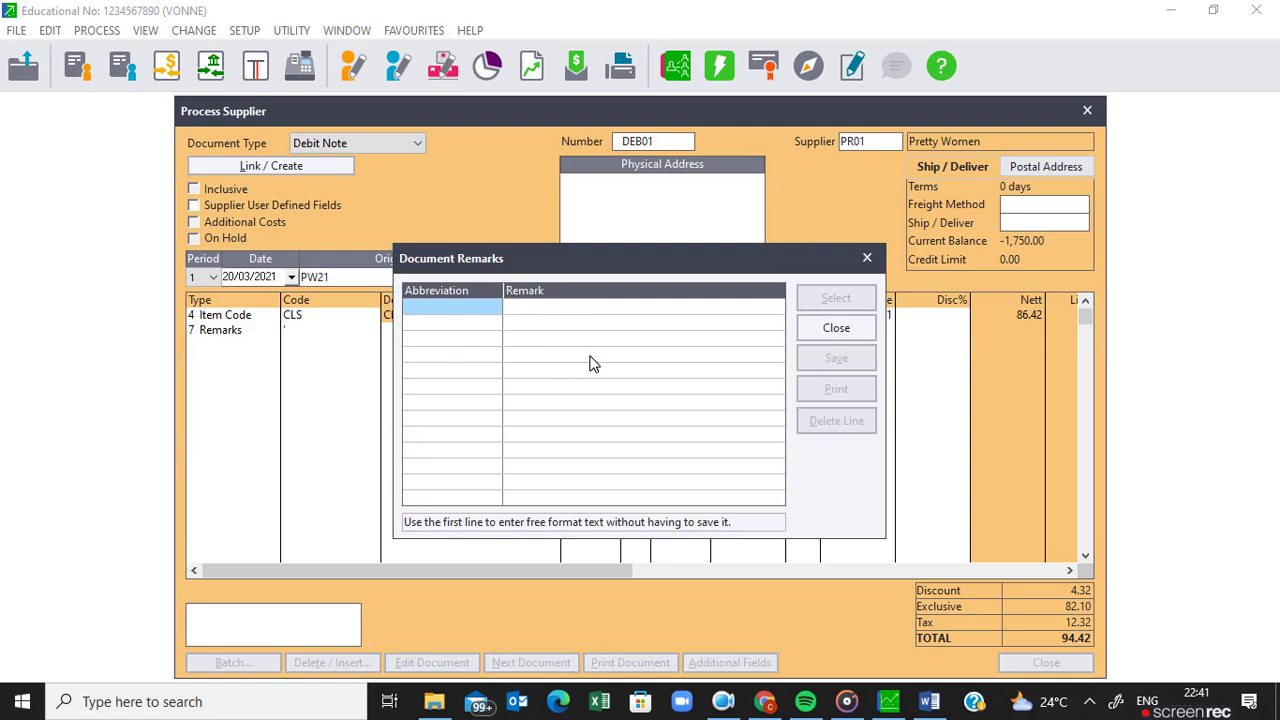
click(528, 308)
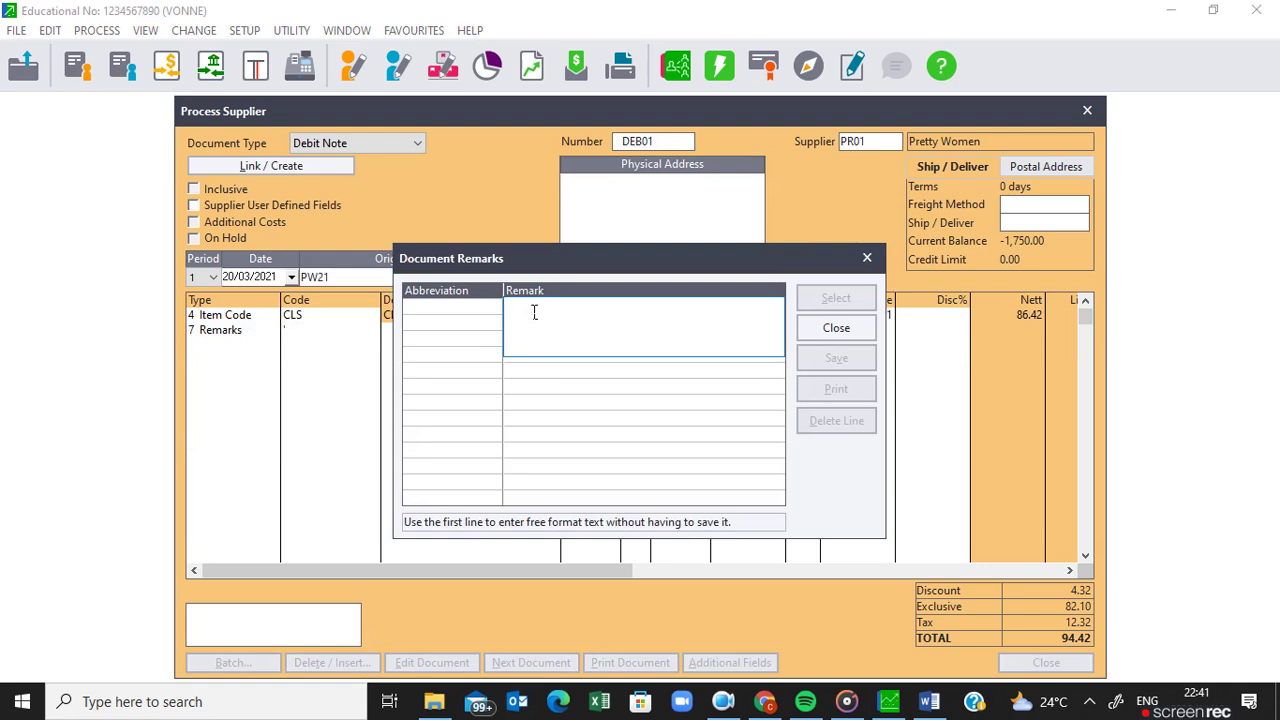
text(date expired)
click(528, 310)
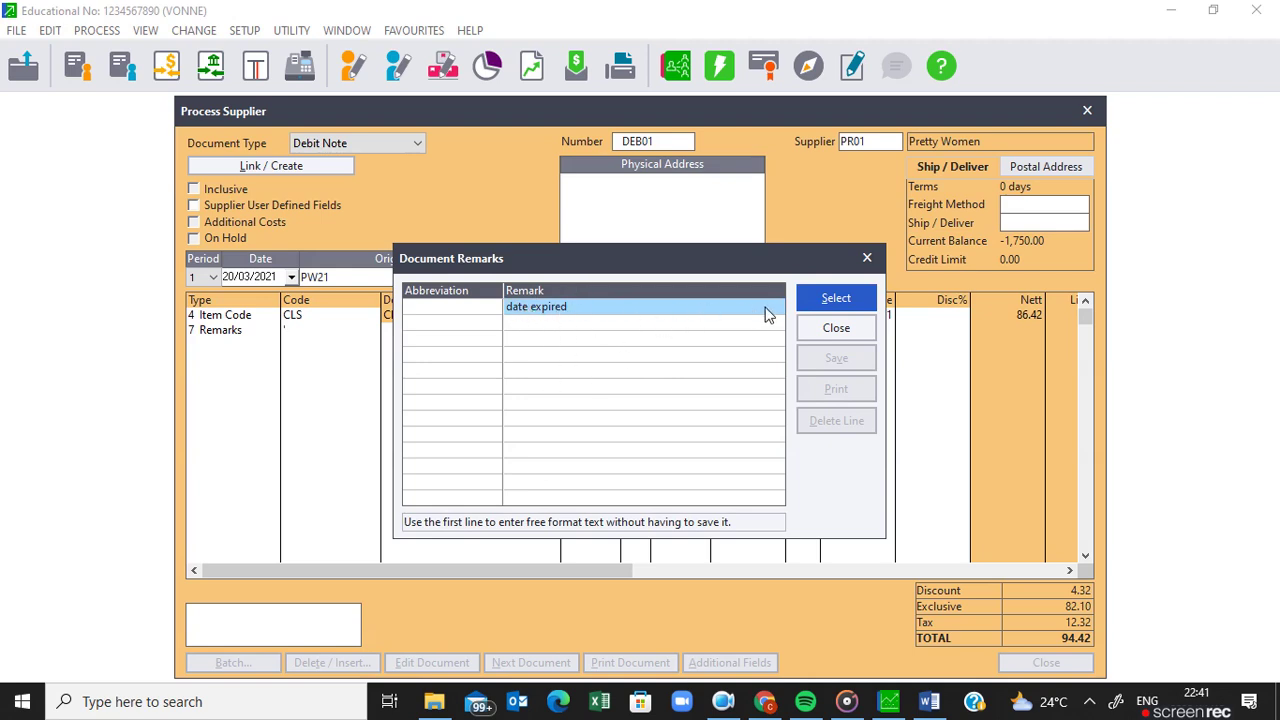
click(836, 300)
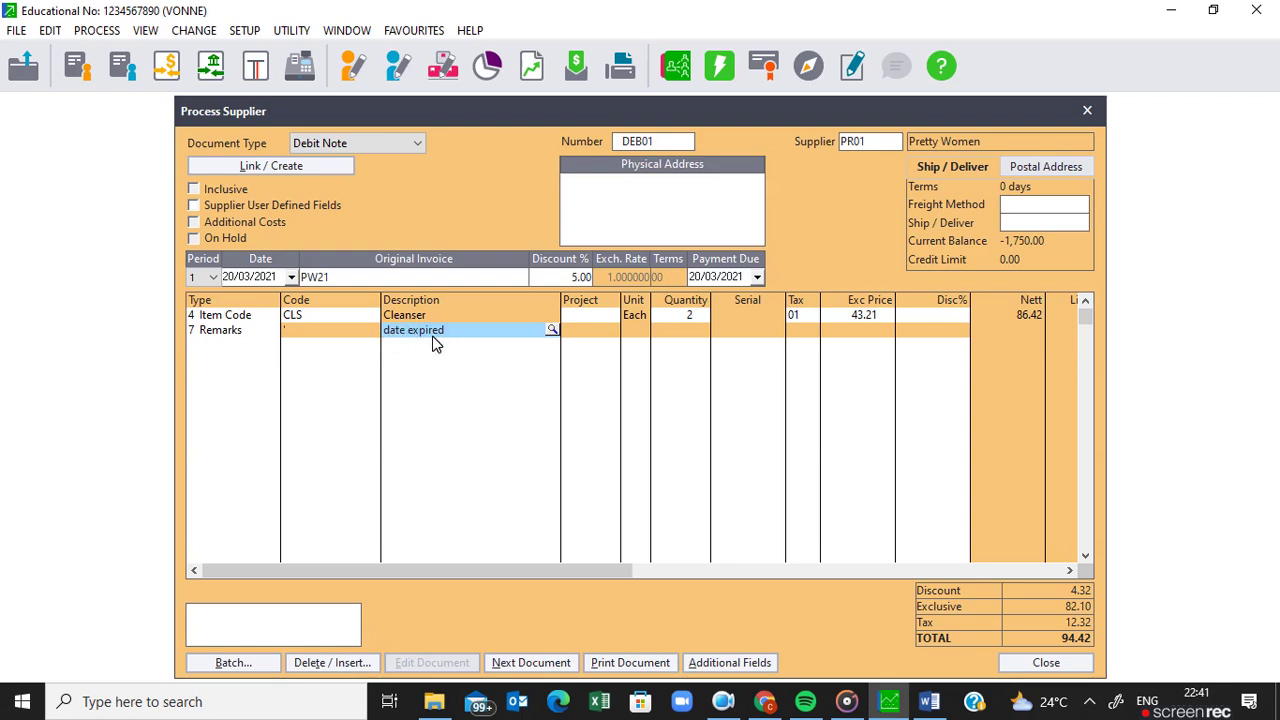
Step: Add a Day Cream line for 3 units at 54.32 each, making the total 272.45
key(Return)
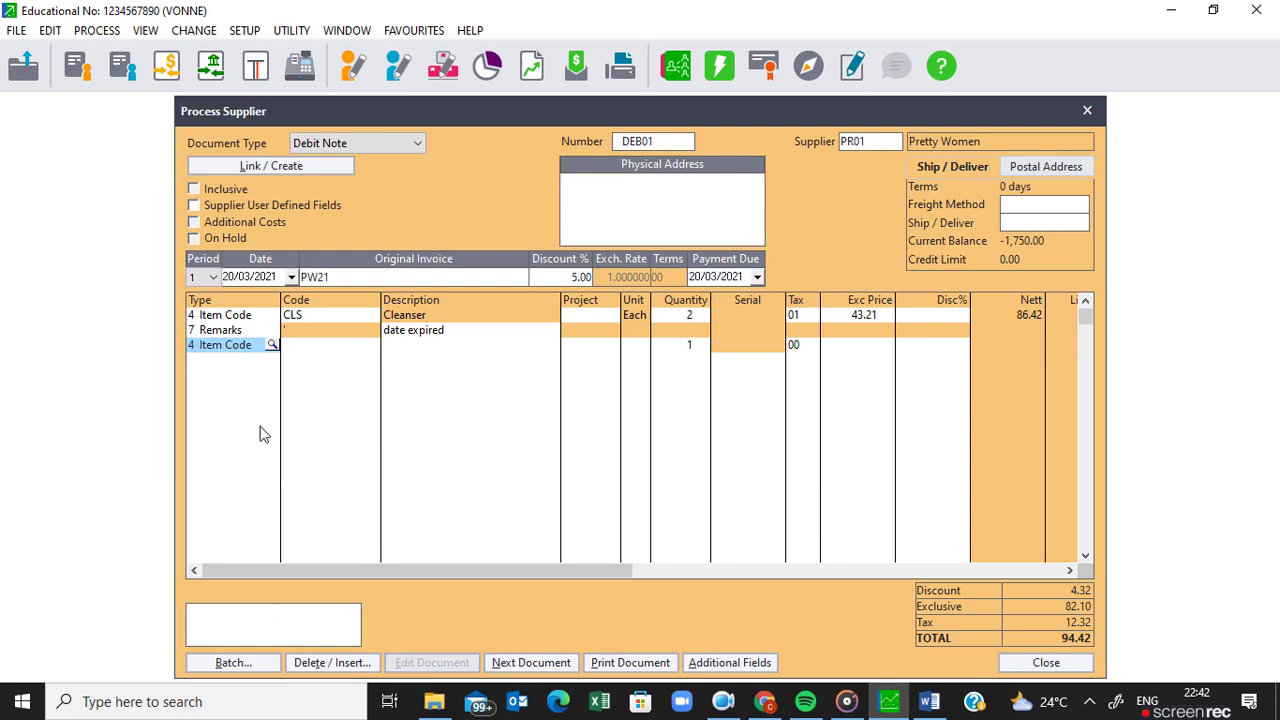
click(295, 350)
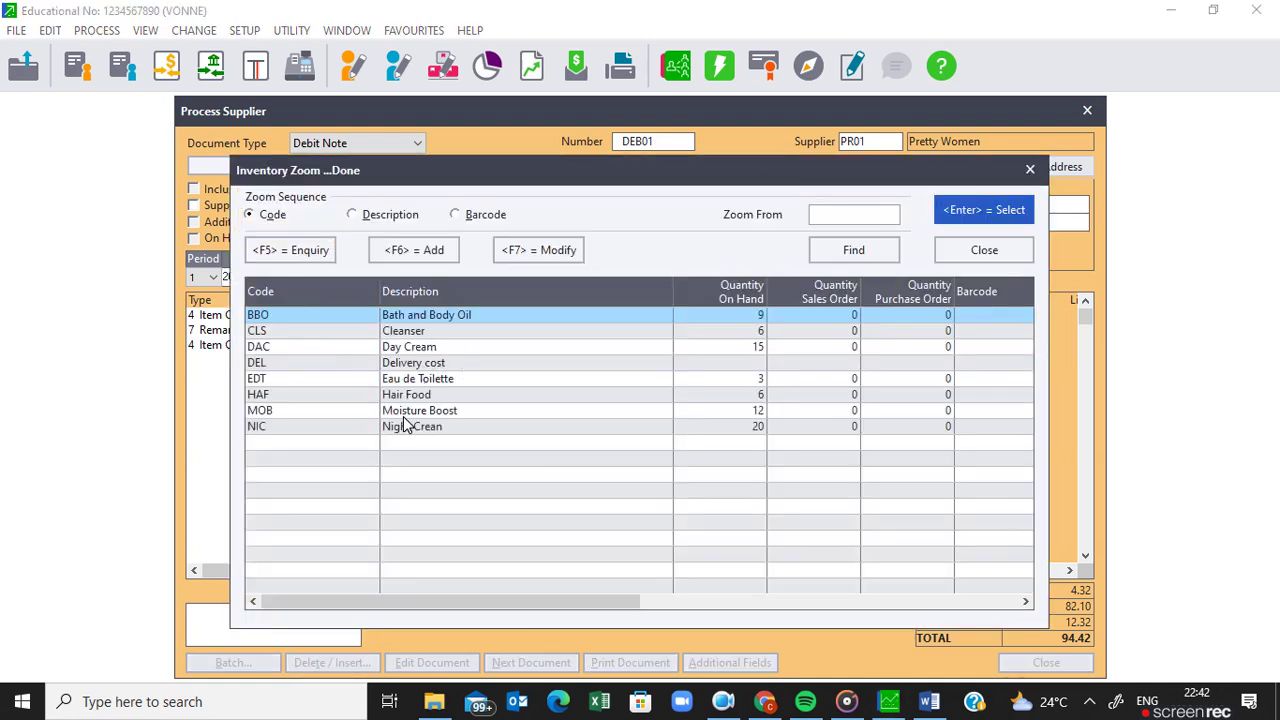
double_click(412, 348)
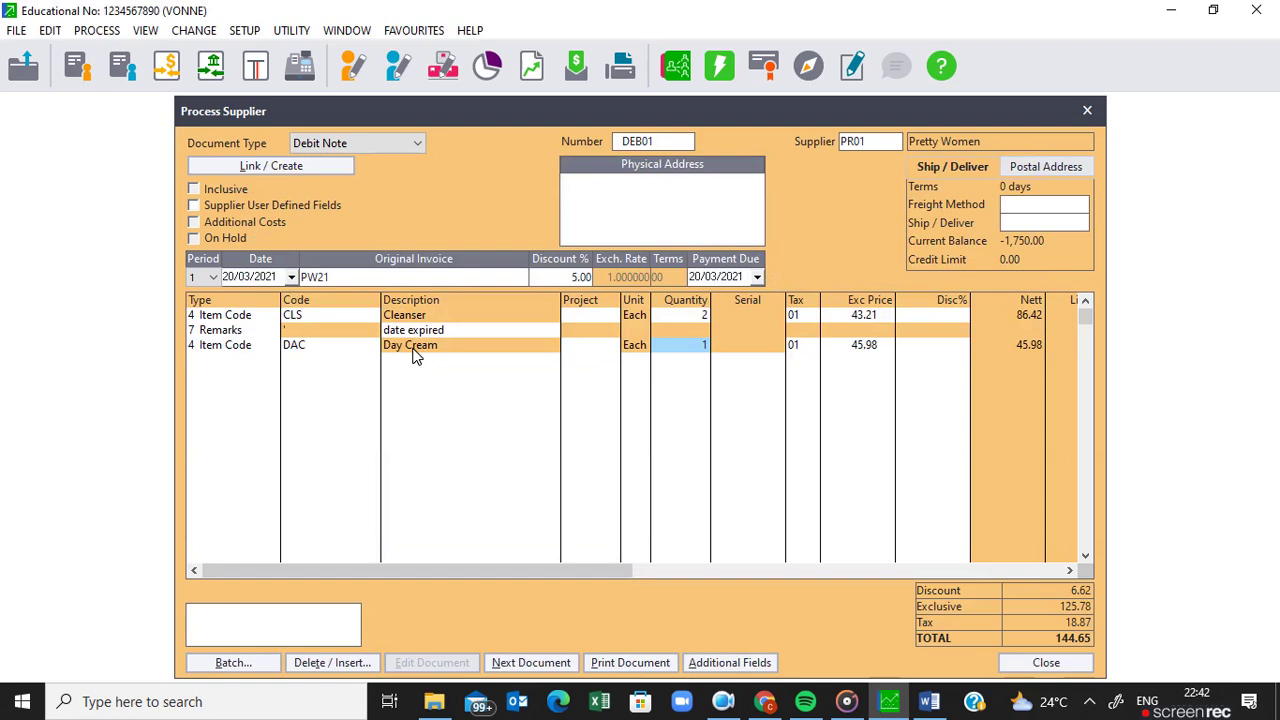
text(3)
key(Tab)
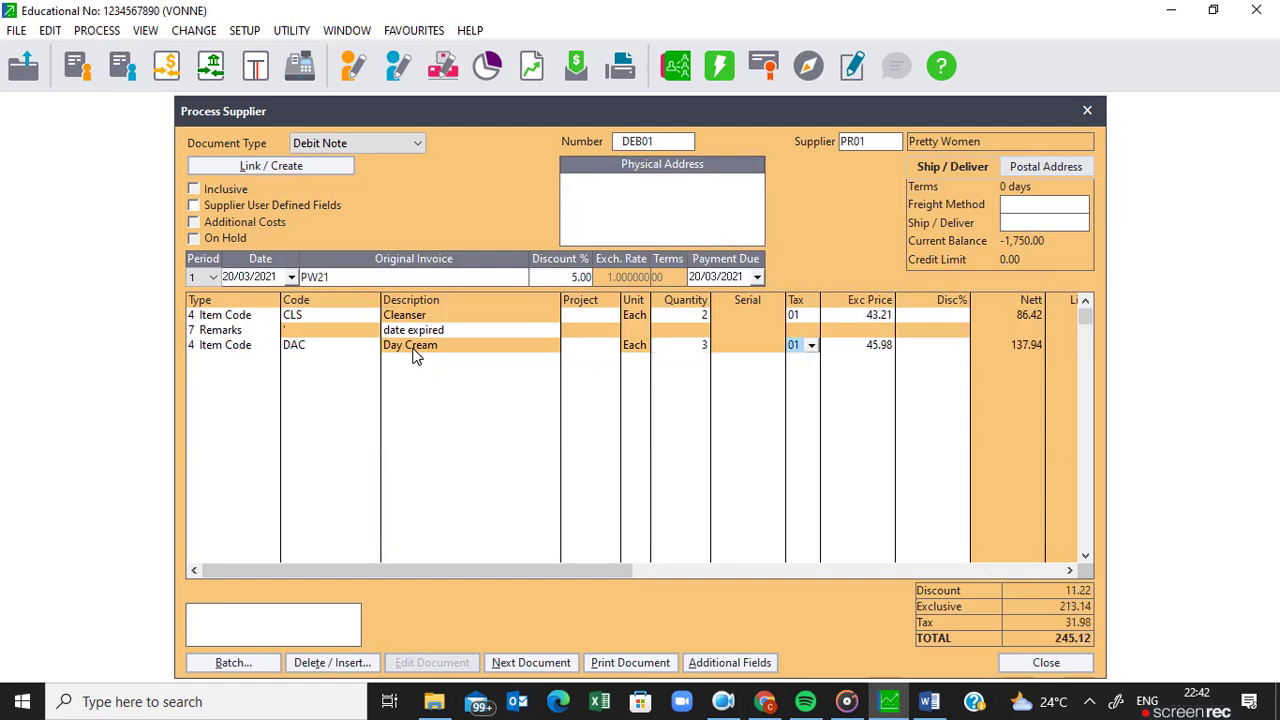
key(Tab)
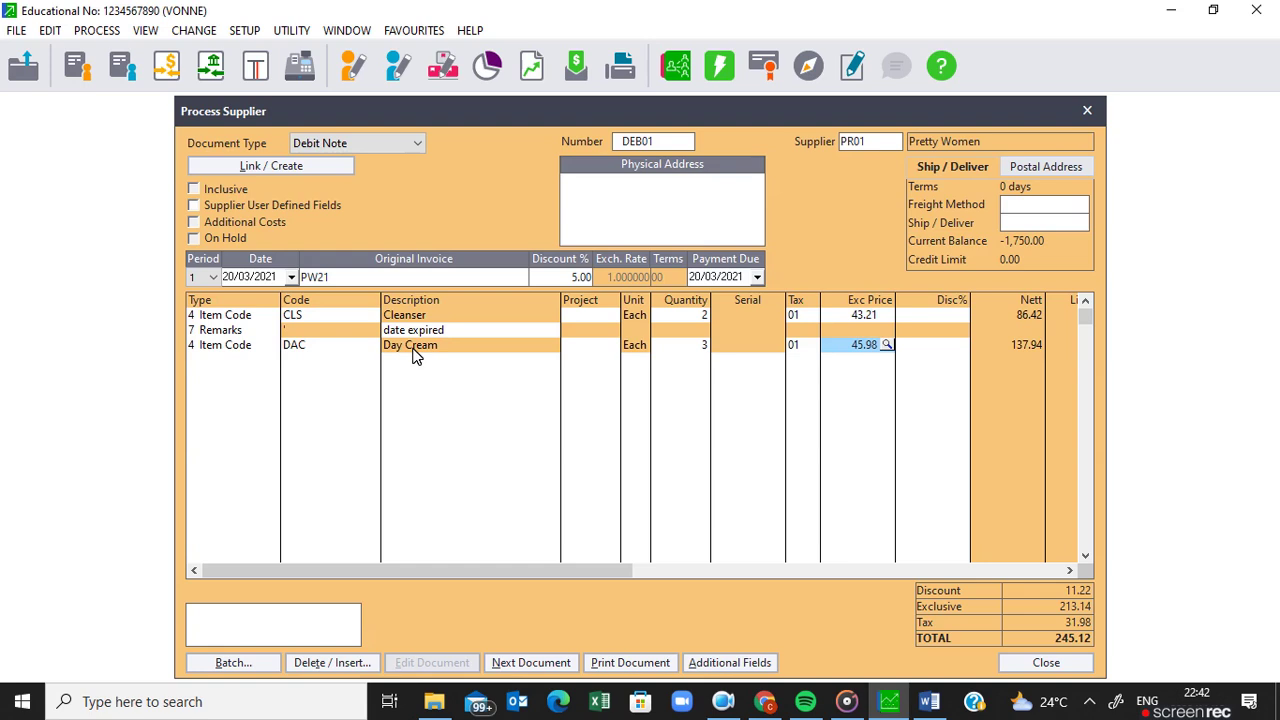
text(54)
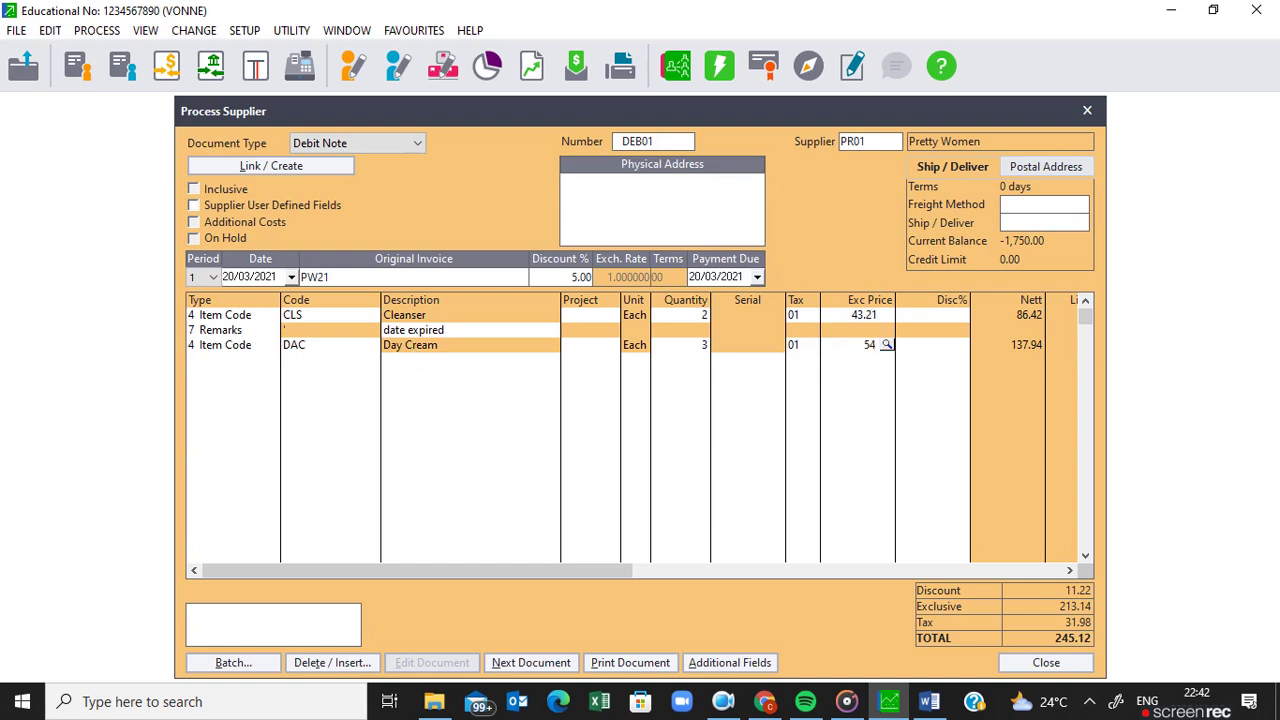
text(.32)
key(Tab)
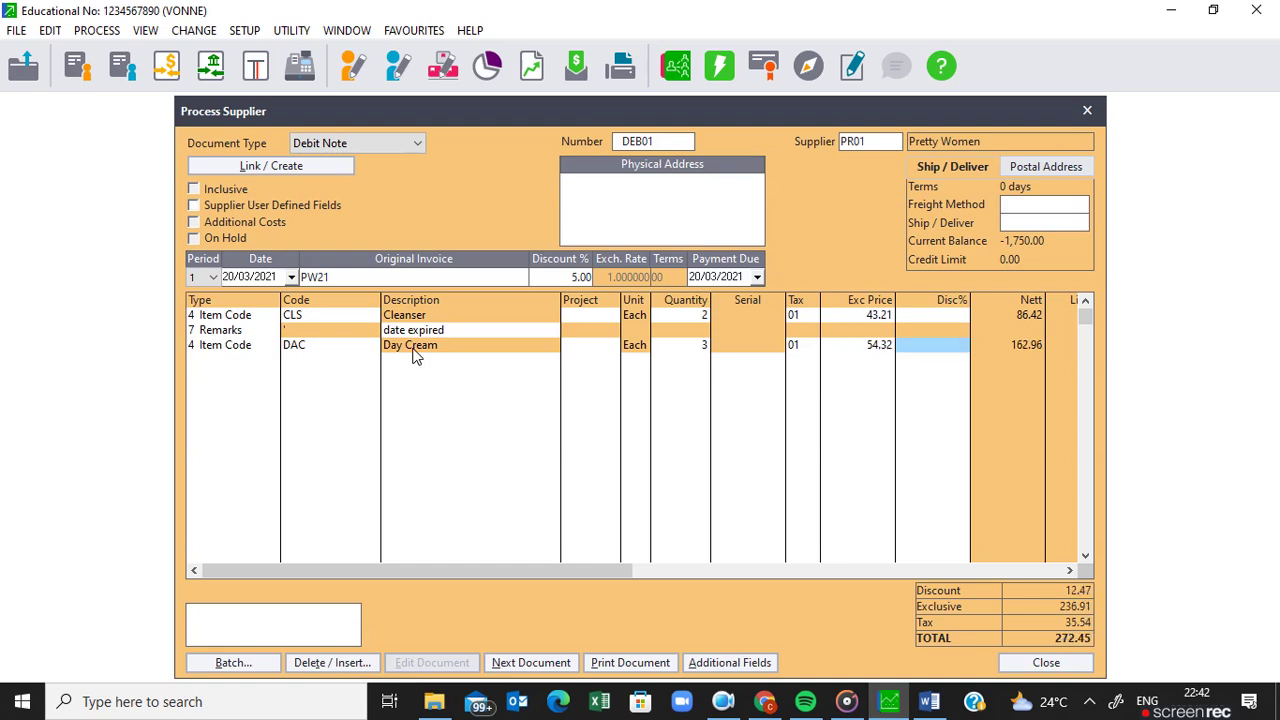
key(Tab)
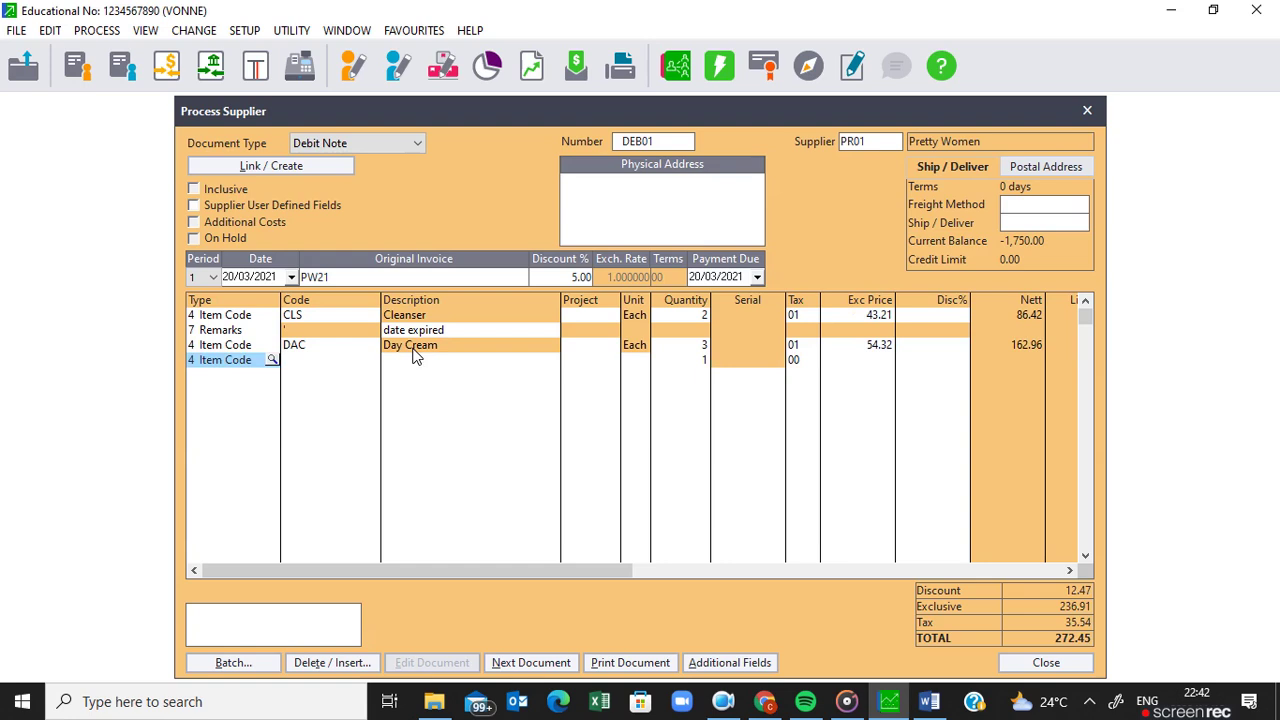
Step: Insert a Remarks line reading 'seal removed' under the Day Cream line
click(274, 365)
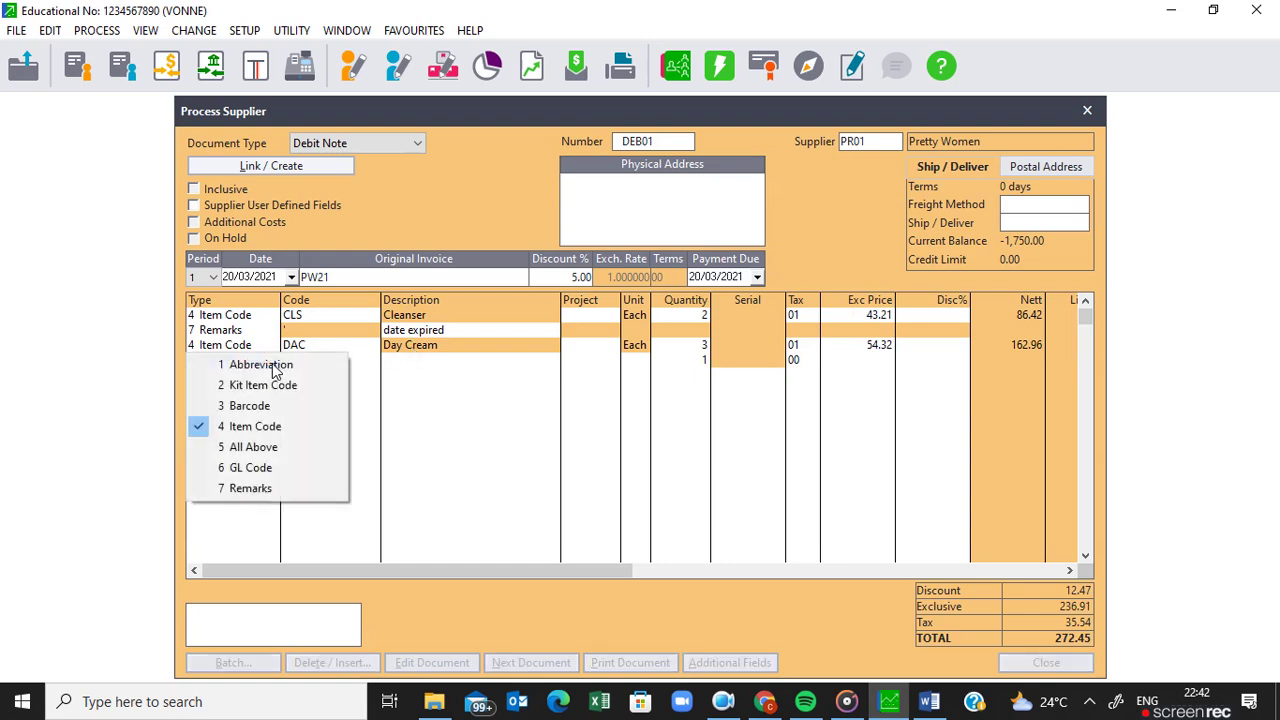
click(243, 486)
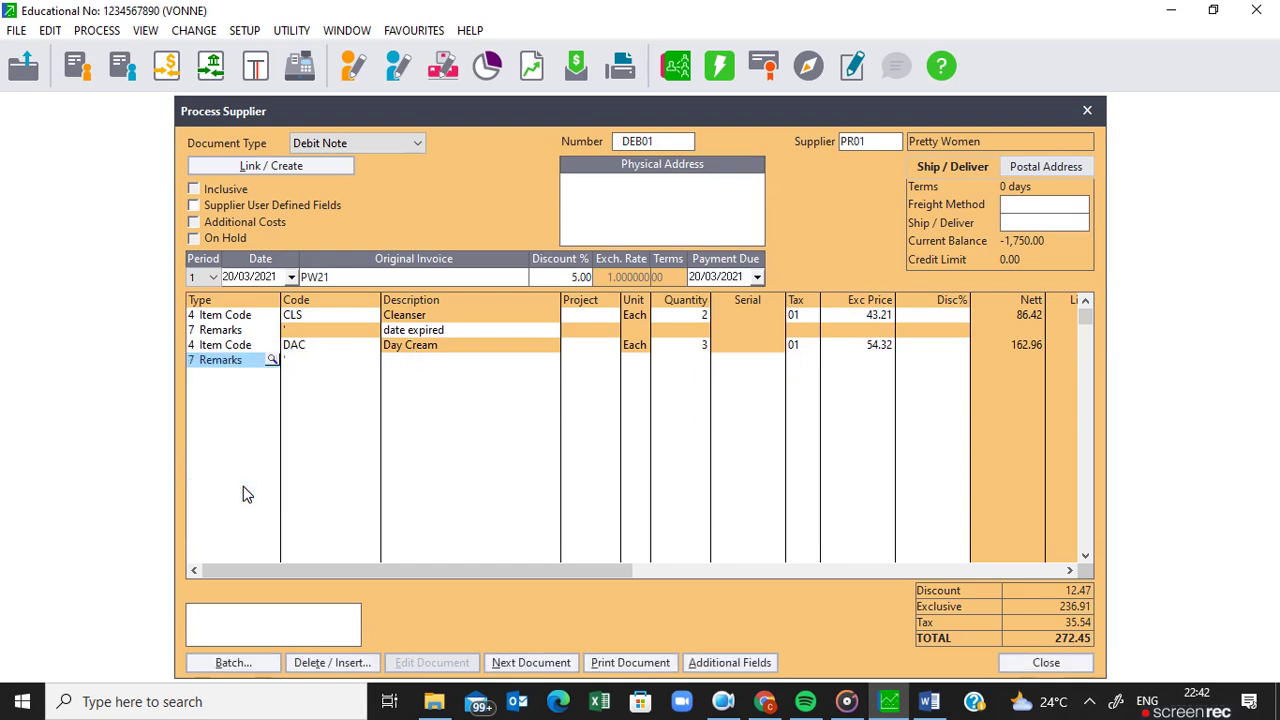
key(Tab)
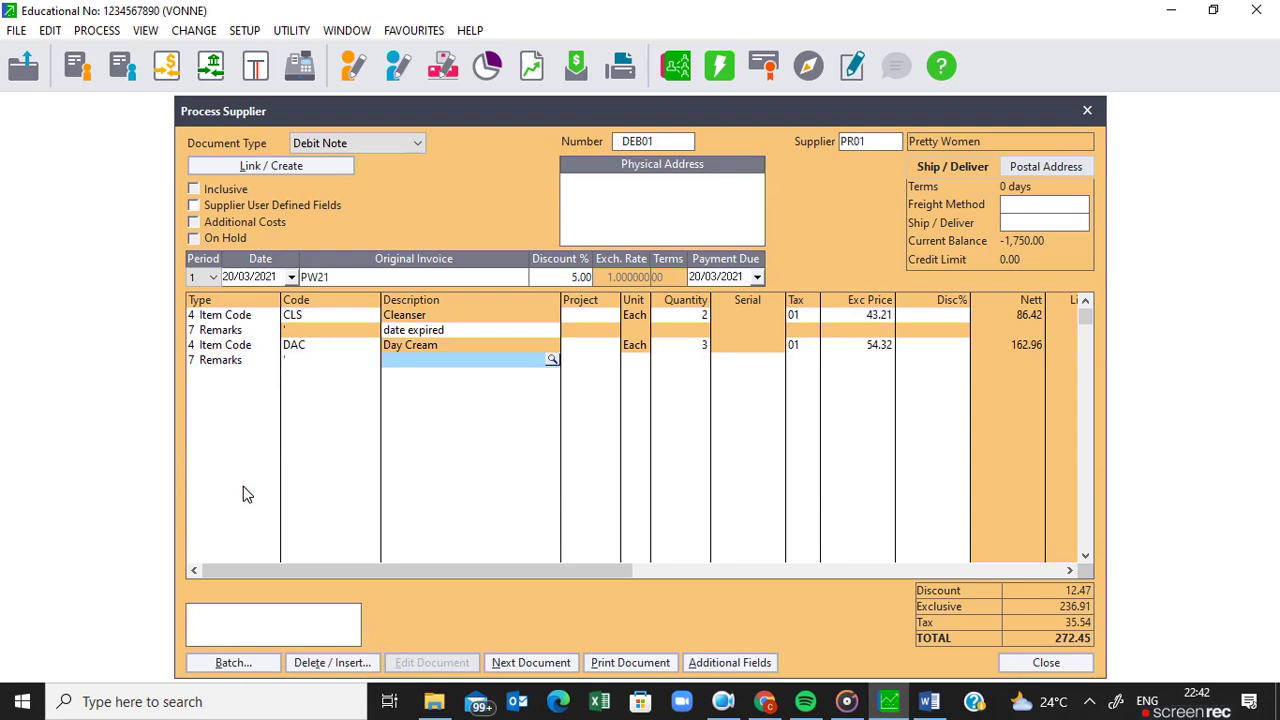
click(552, 362)
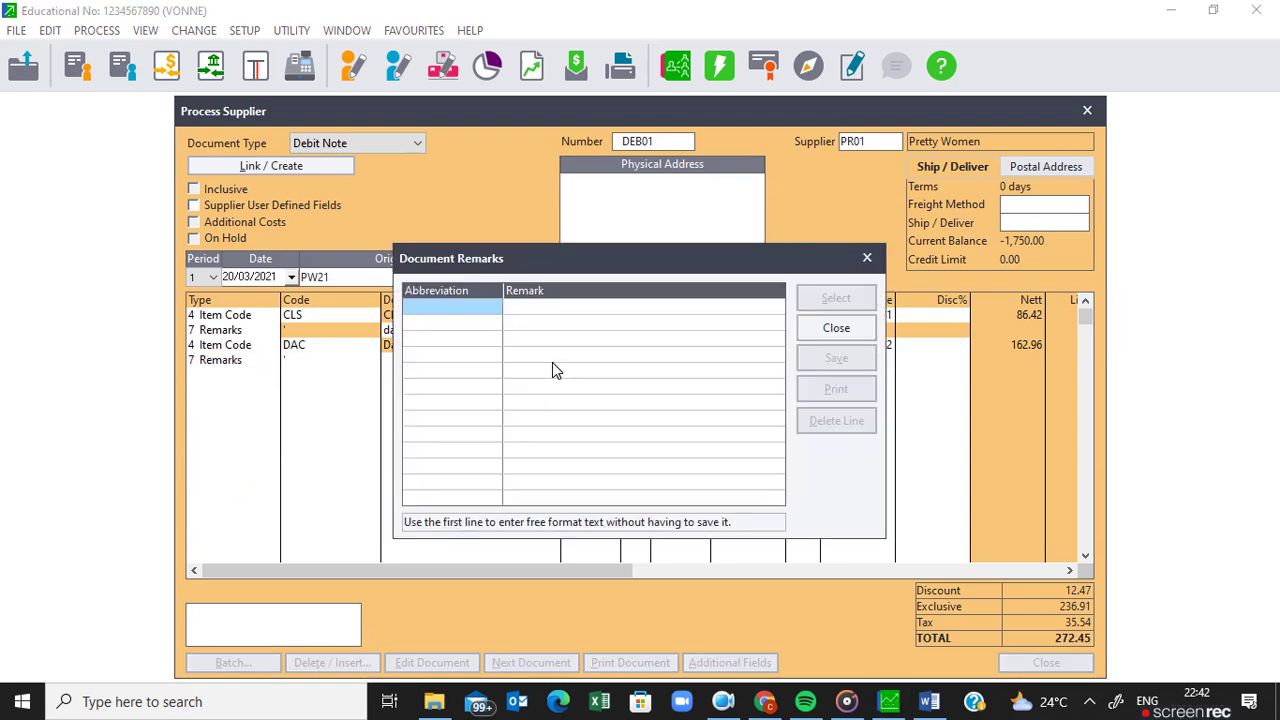
click(557, 314)
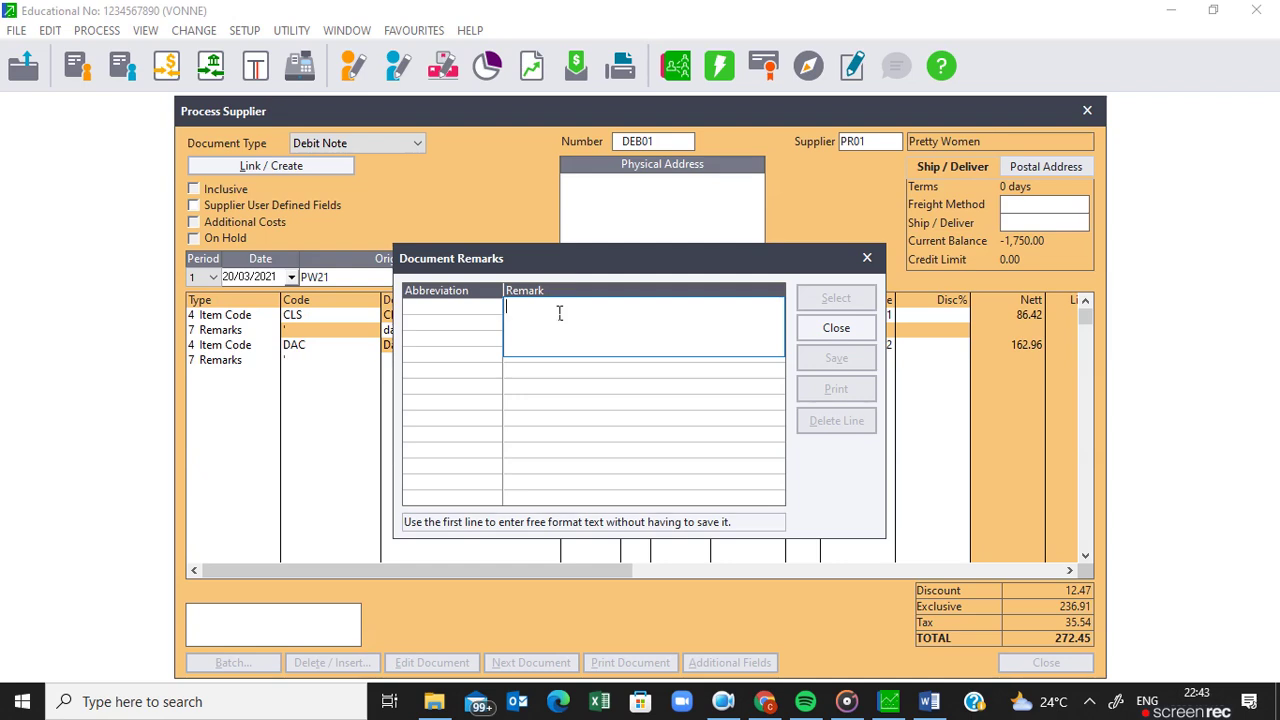
text(seal removed)
click(554, 312)
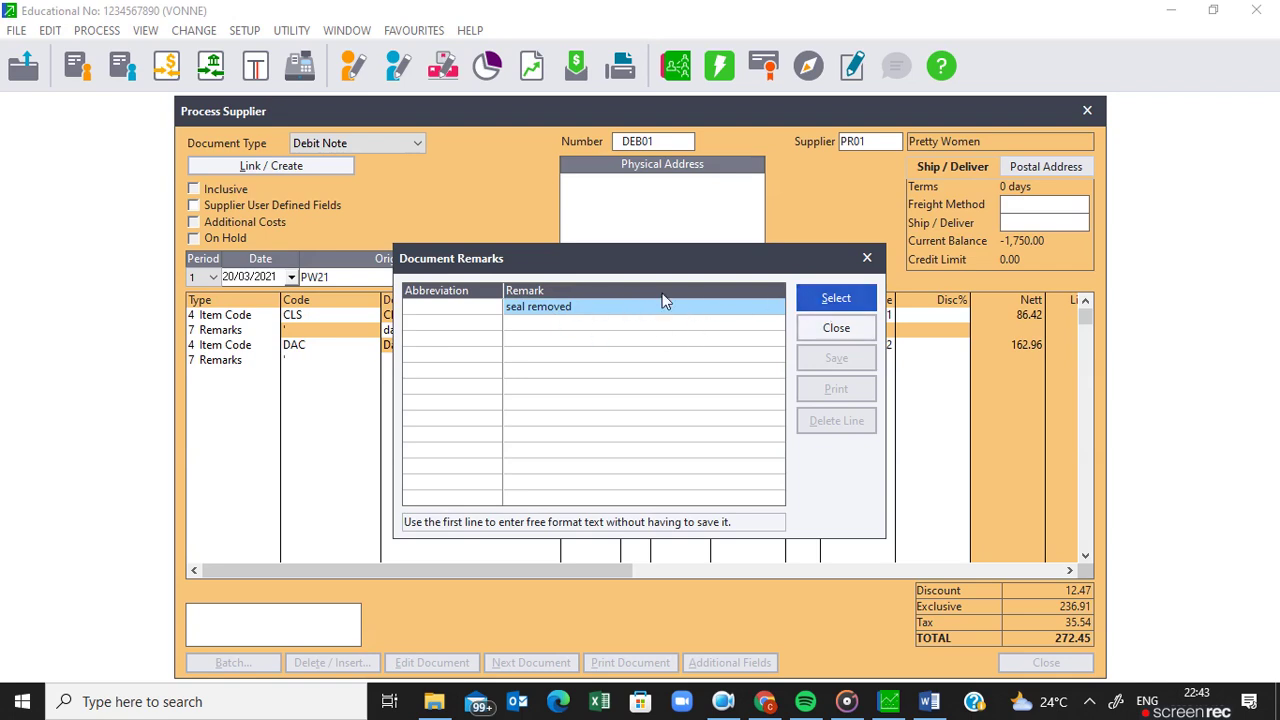
click(836, 305)
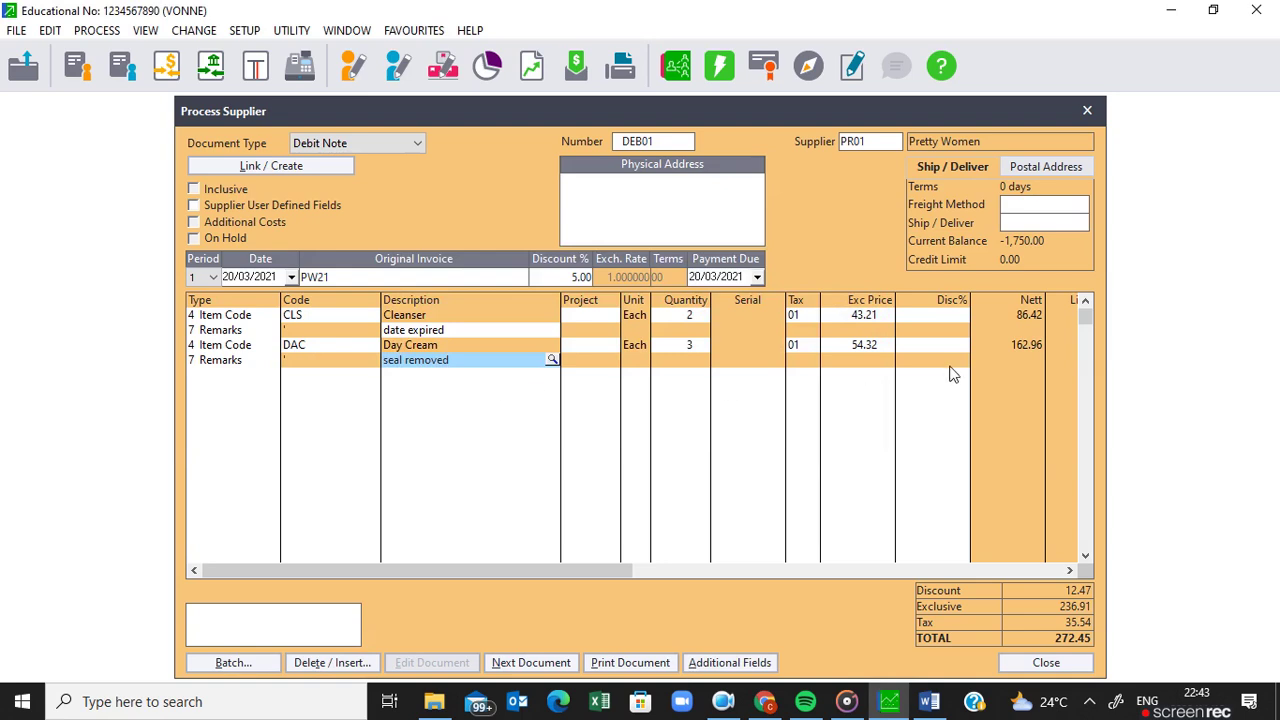
key(Down)
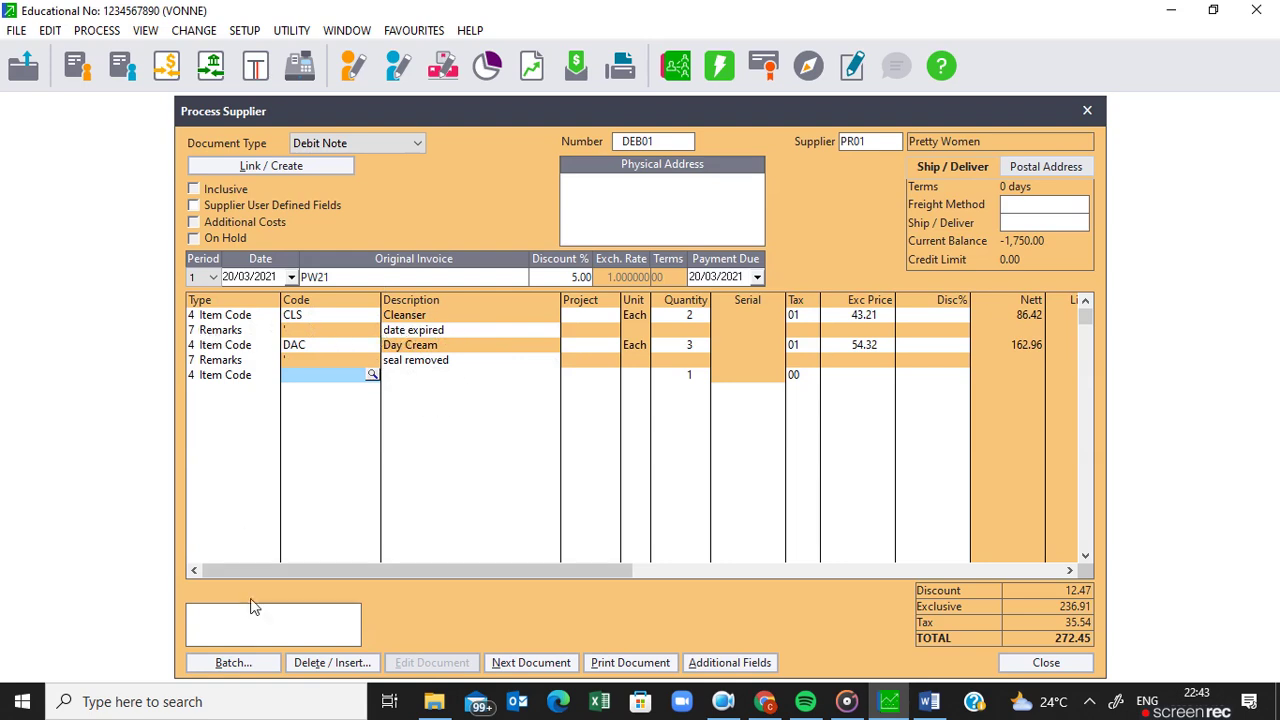
Step: Write the notes 'CLS -date expired' and 'DAC -seal removed' in the message box
click(215, 626)
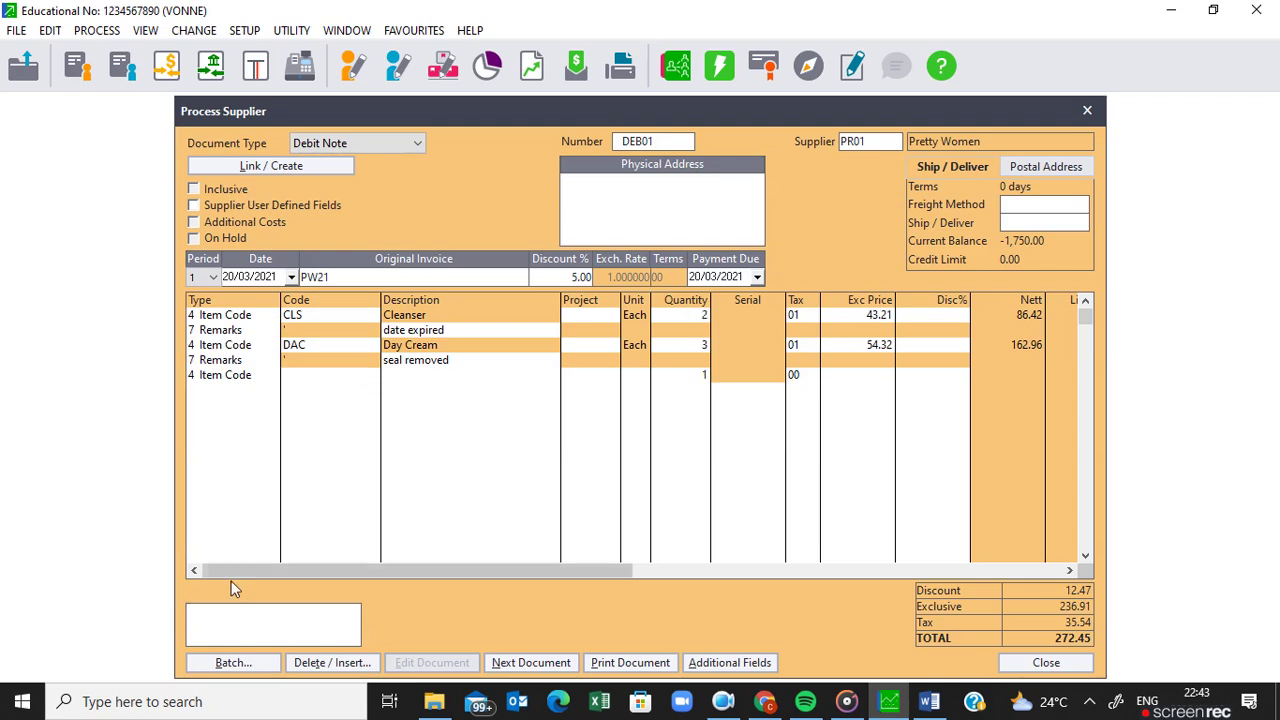
text(CLS - D)
text(ate expired)
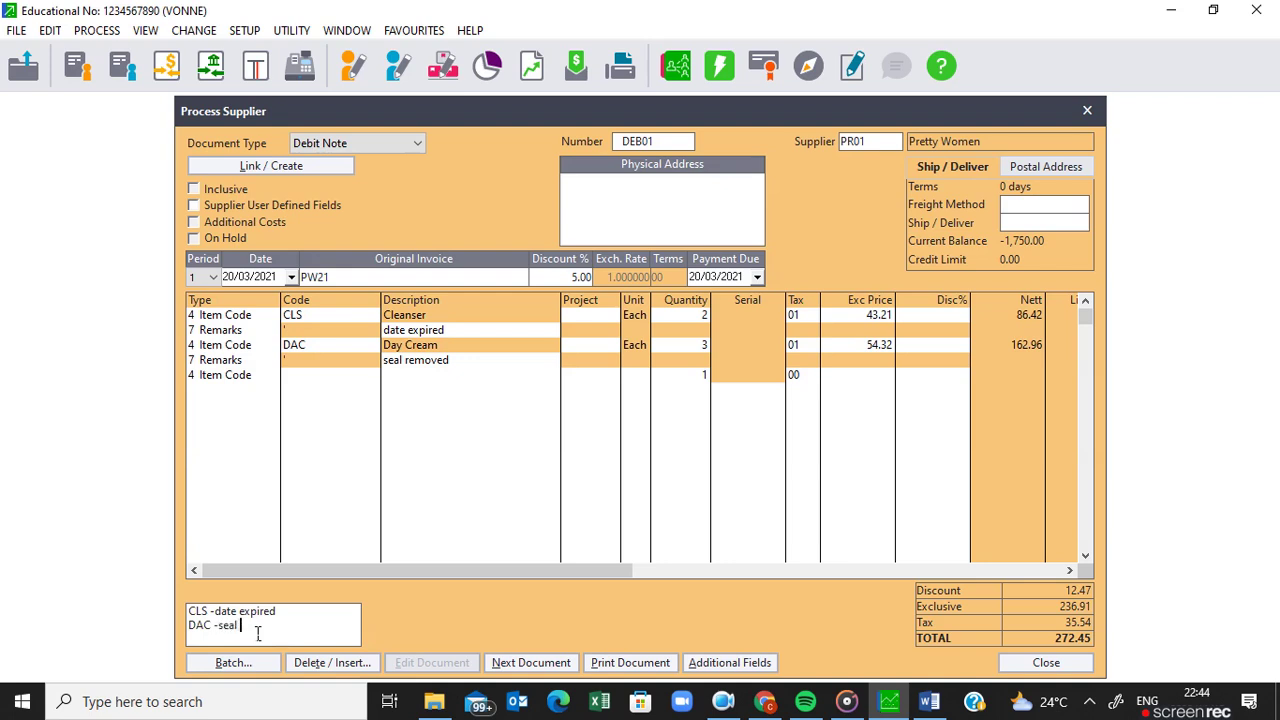
text(moved)
key(Return)
Step: Print debit note DEB01 with Microsoft Print to PDF, saving the file as DEB01
click(628, 664)
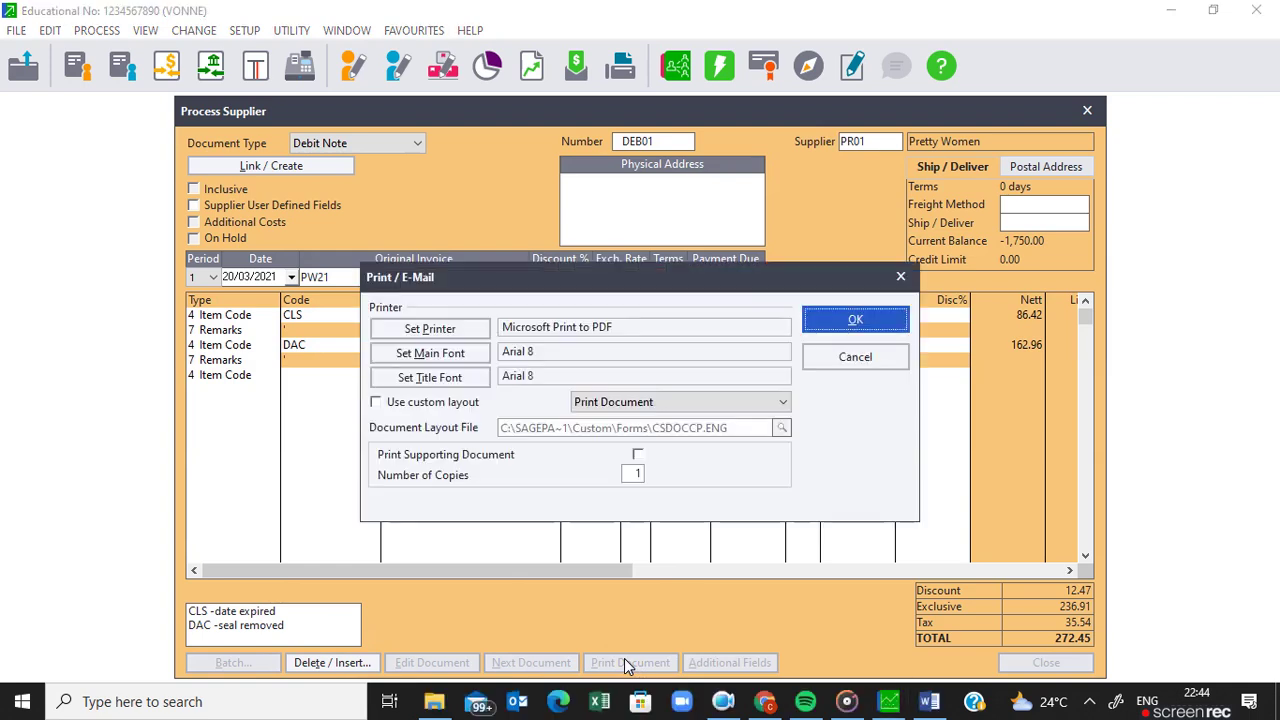
click(856, 320)
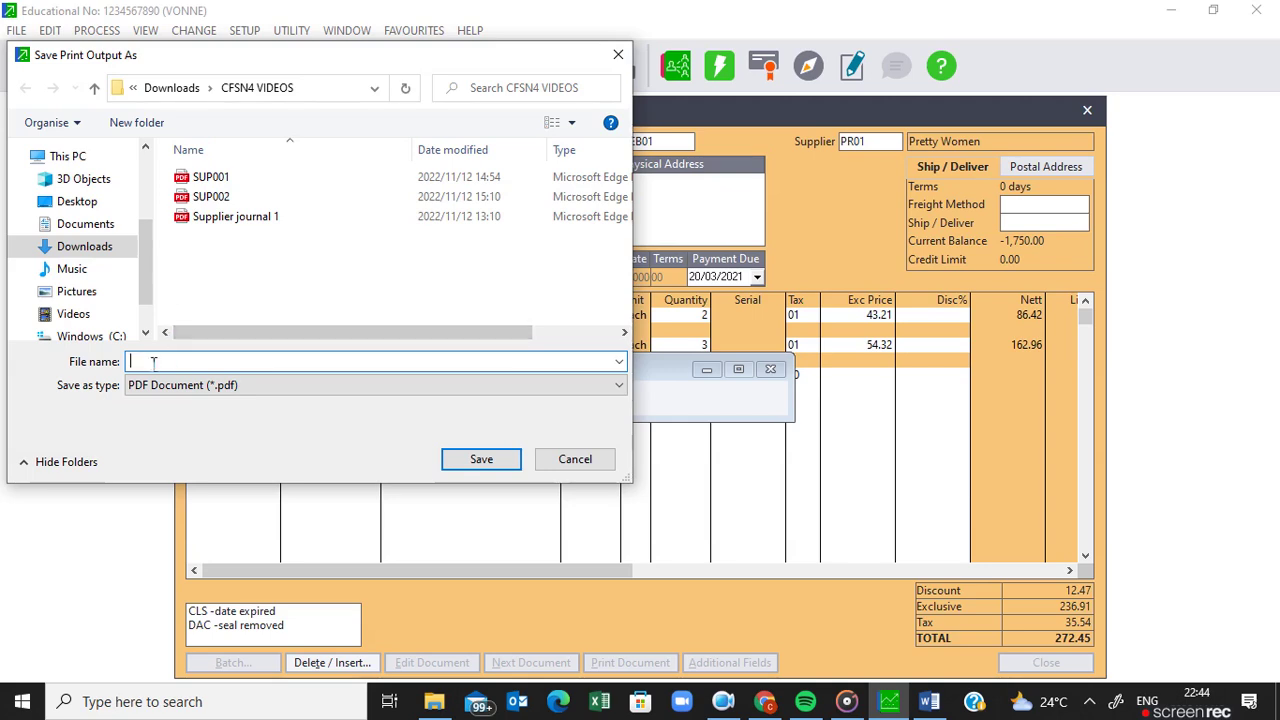
text(DEB01)
click(497, 464)
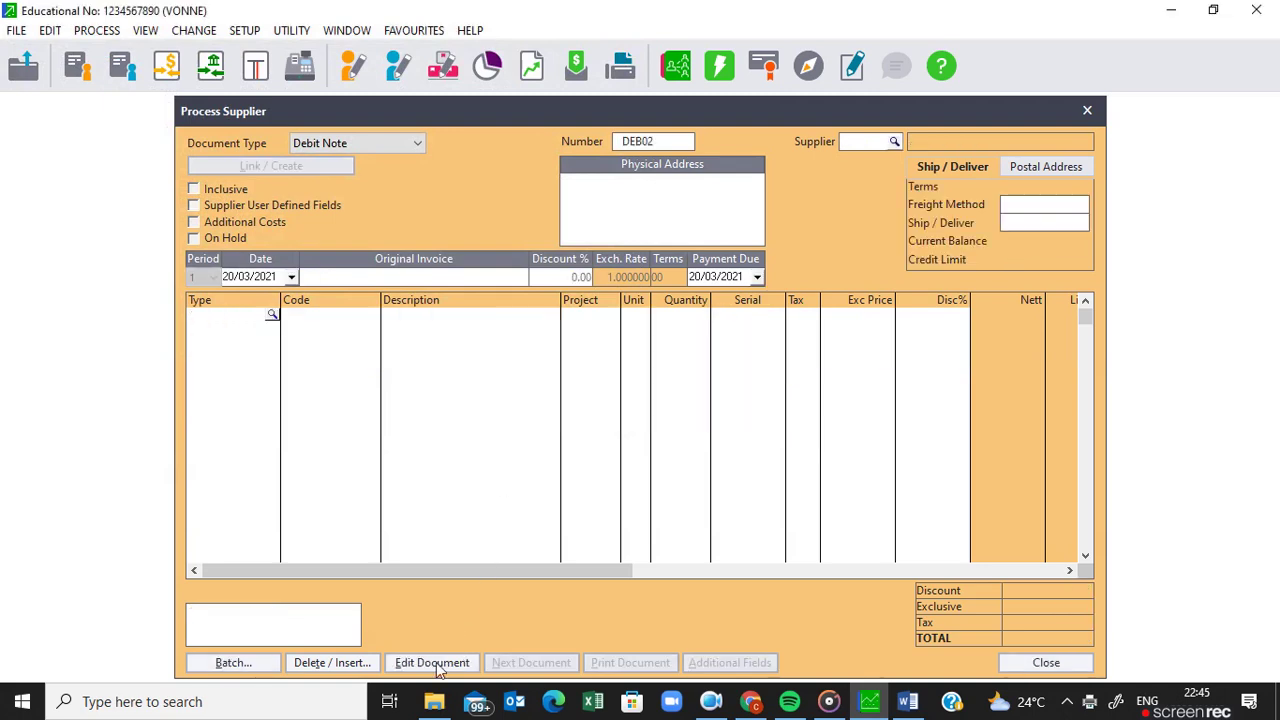
click(434, 701)
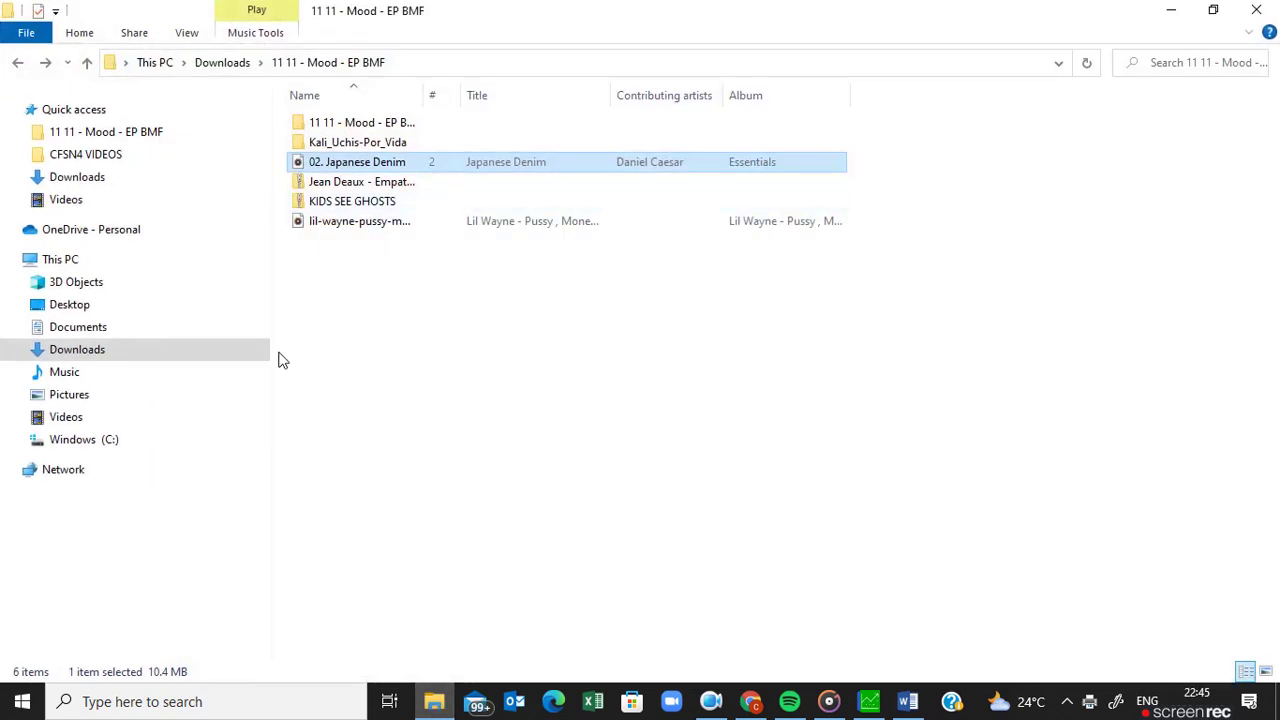
Step: Open DEB01.pdf from the CFSN4 VIDEOS folder to view it in Microsoft Edge
click(113, 163)
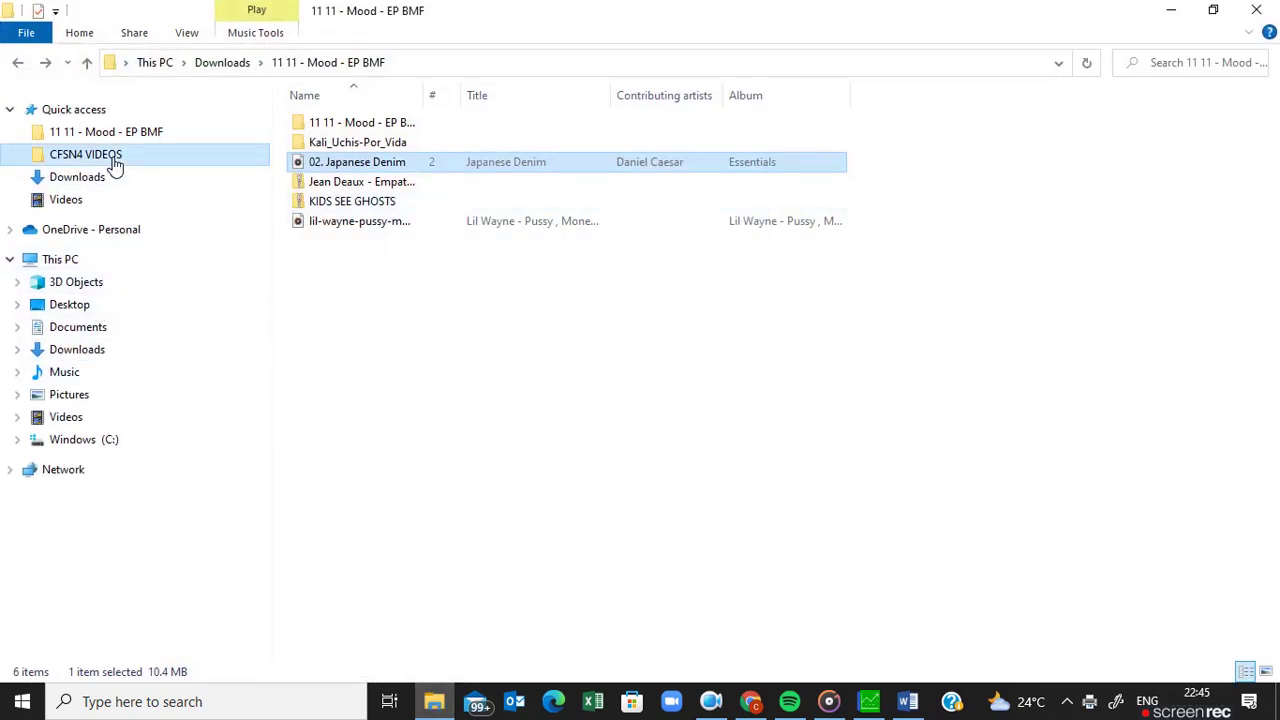
click(335, 128)
double_click(337, 129)
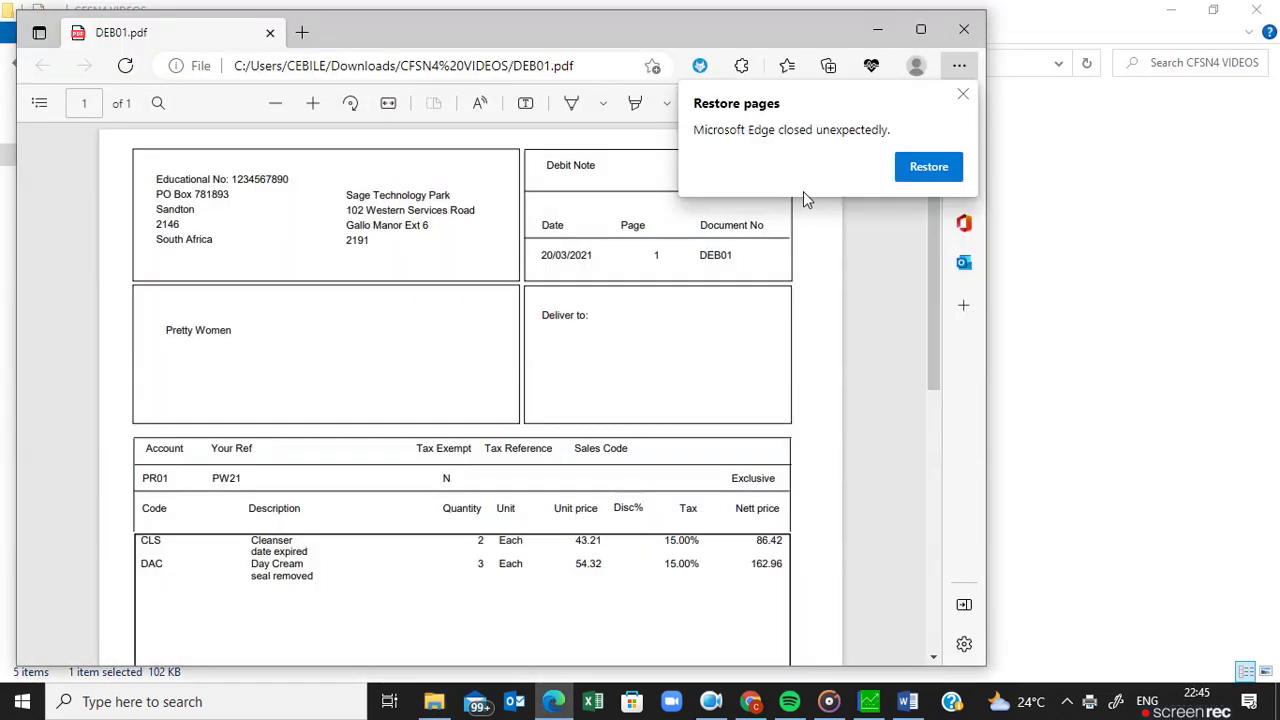
Step: Review the DEB01 PDF's Cleanser and Day Cream lines in maximized Edge, then return to Sage's blank DEB02
click(963, 95)
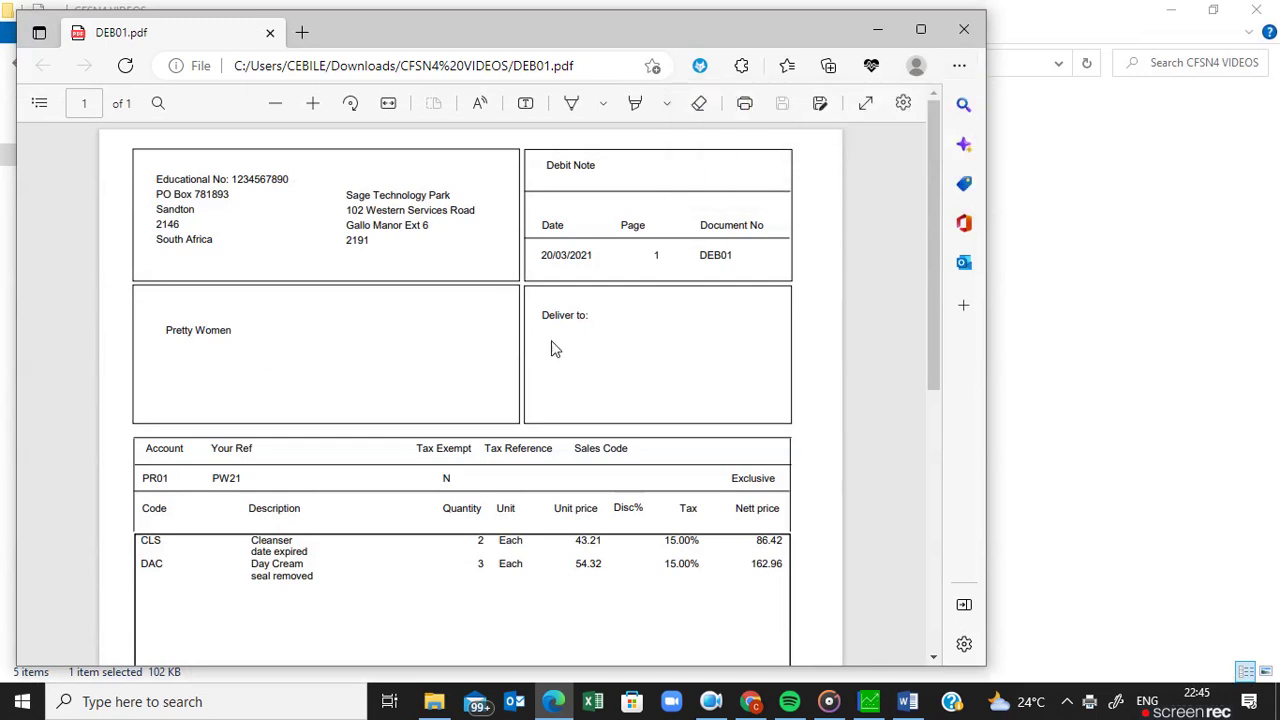
click(920, 29)
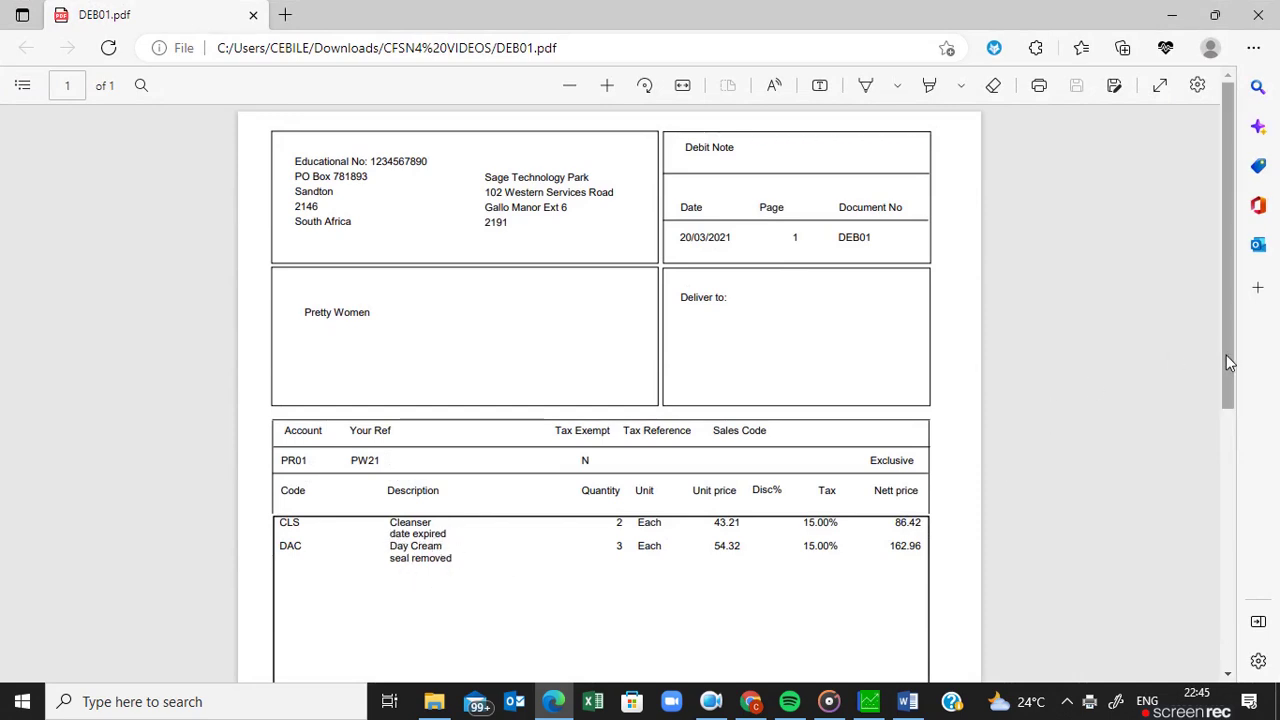
drag(1227, 364, 1231, 505)
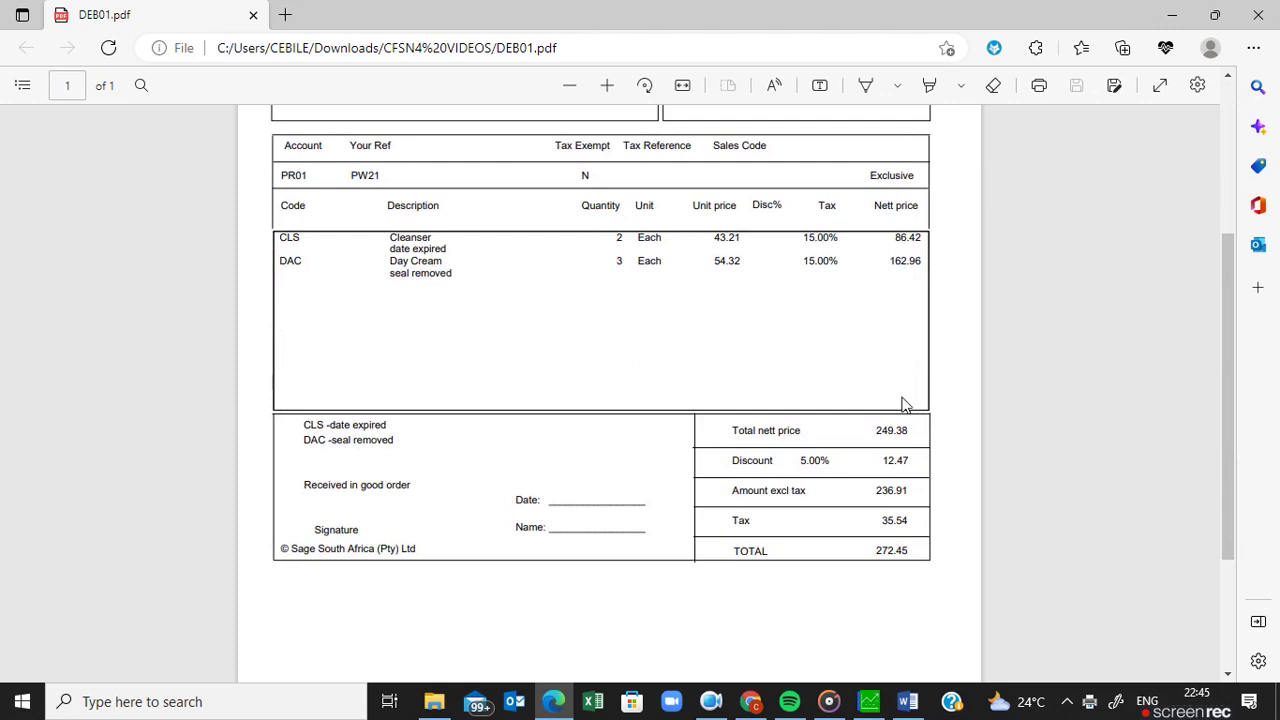
drag(1233, 340, 1180, 162)
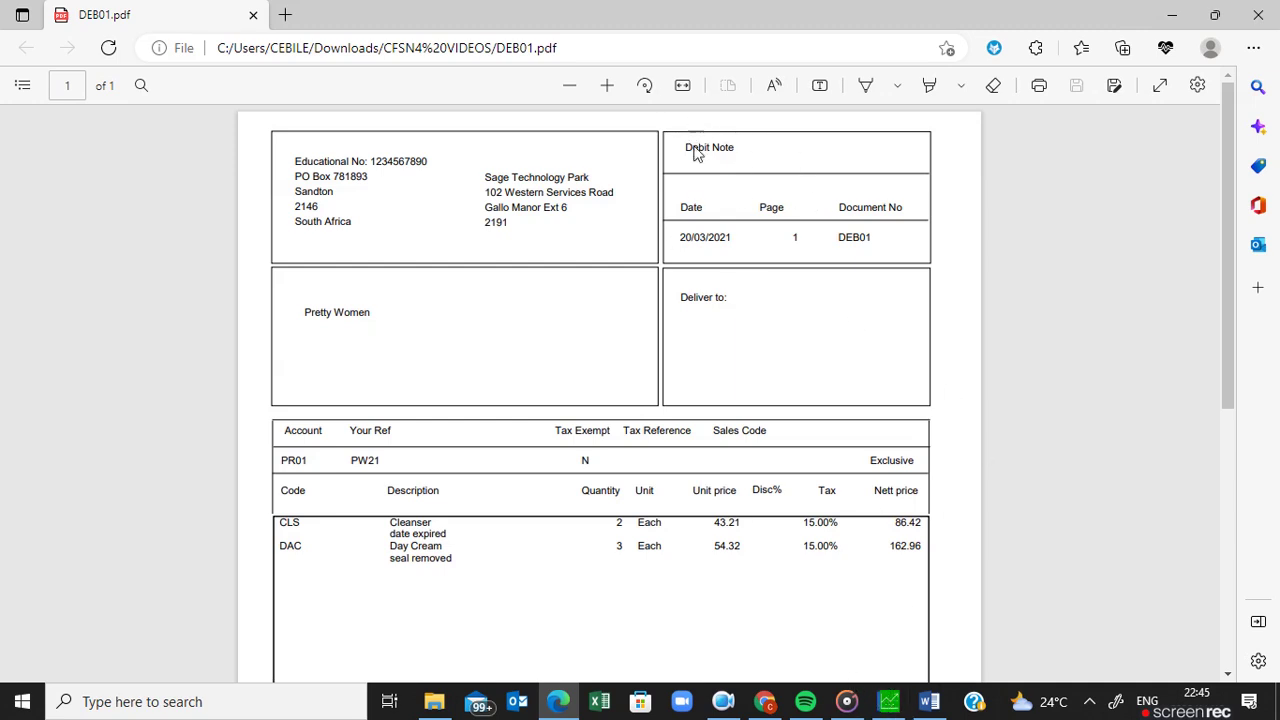
click(894, 706)
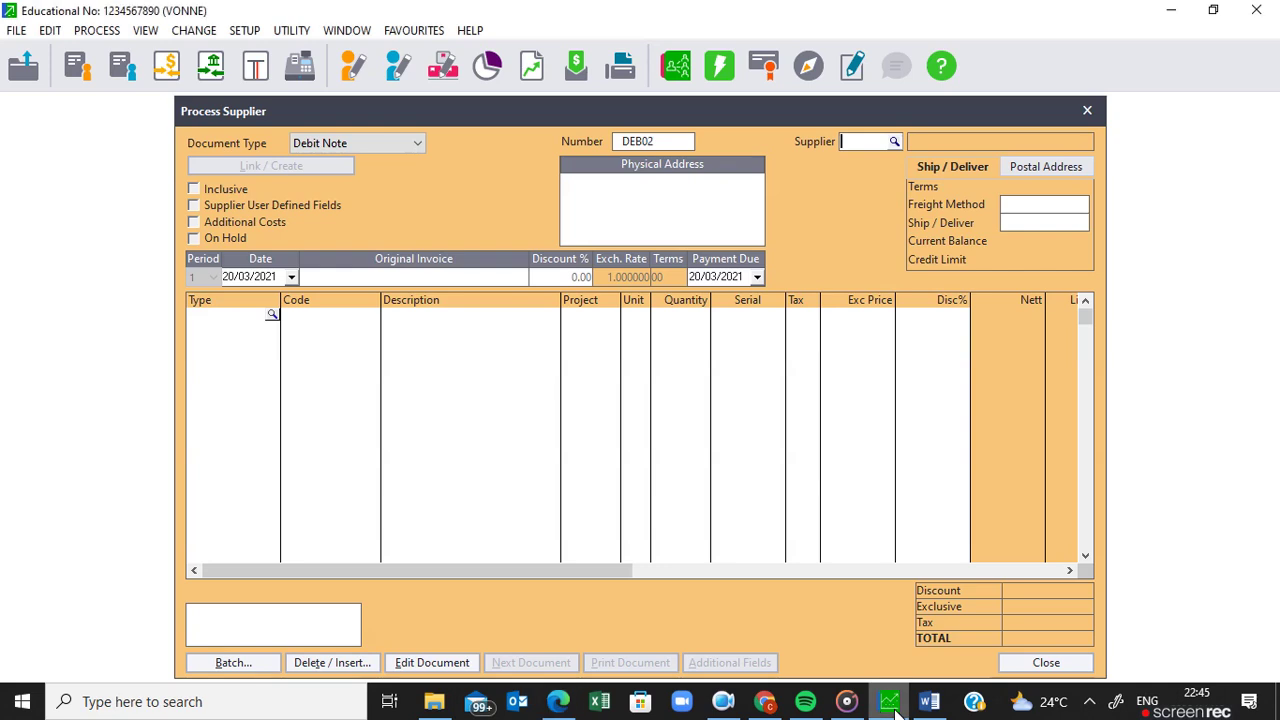